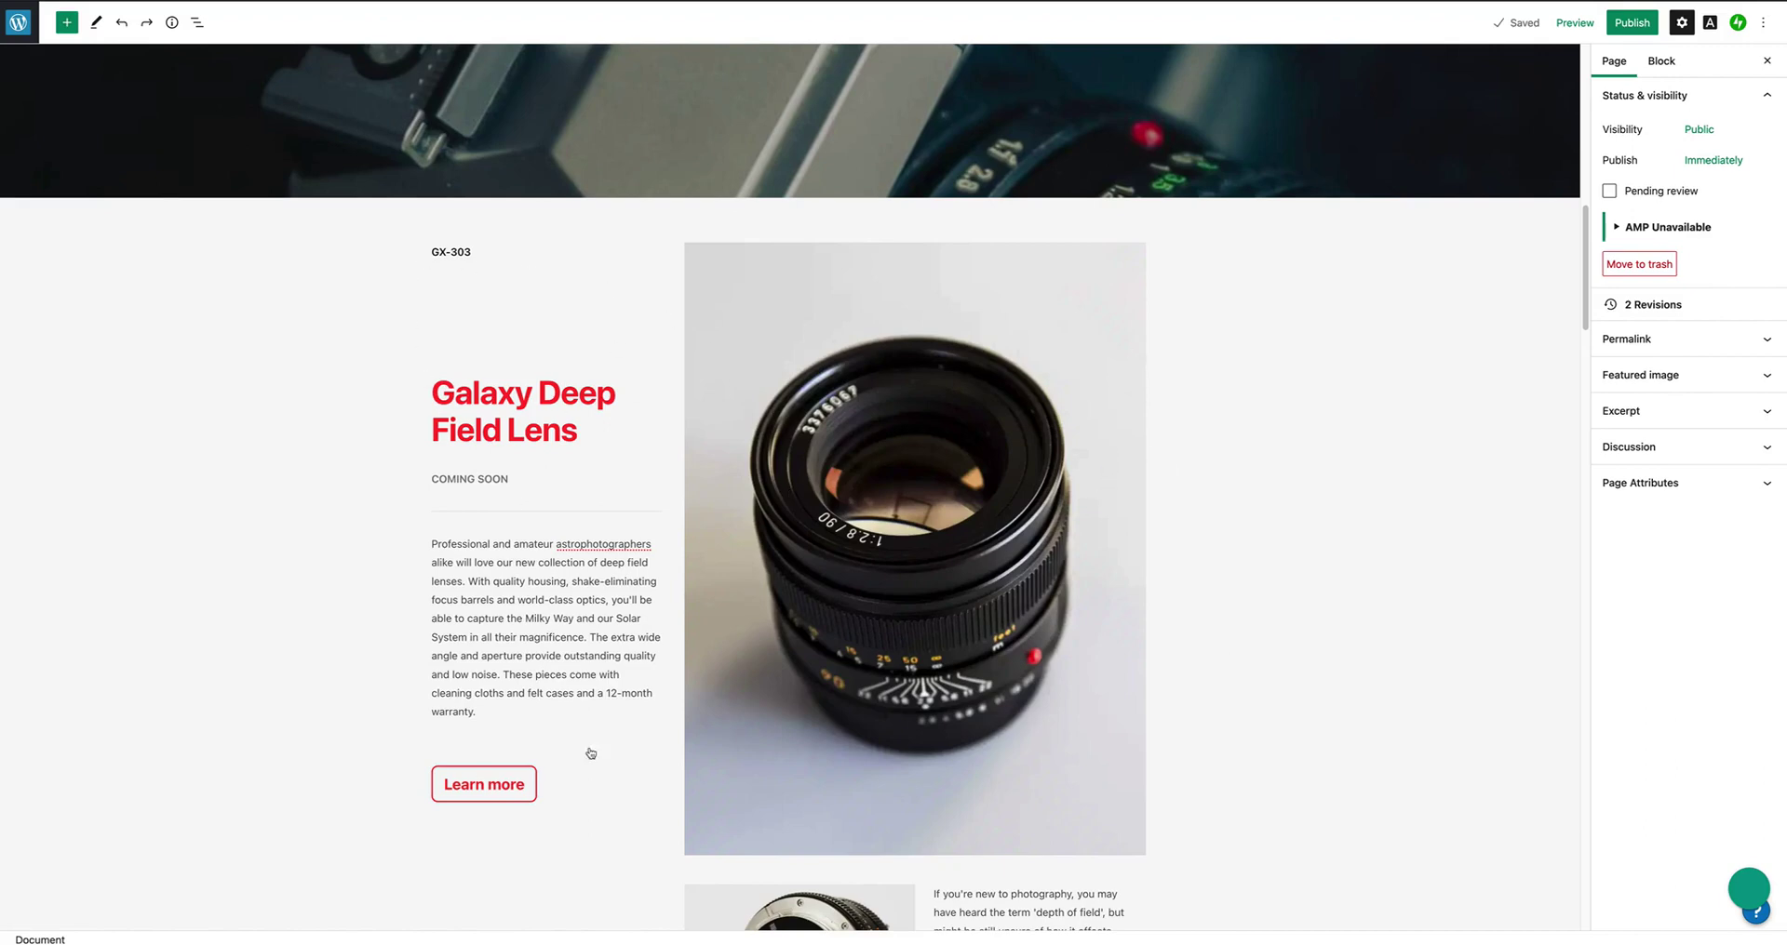
# Select the Galaxy Deep Field Lens description paragraph, then its surrounding Columns block.
pyautogui.click(598, 595)
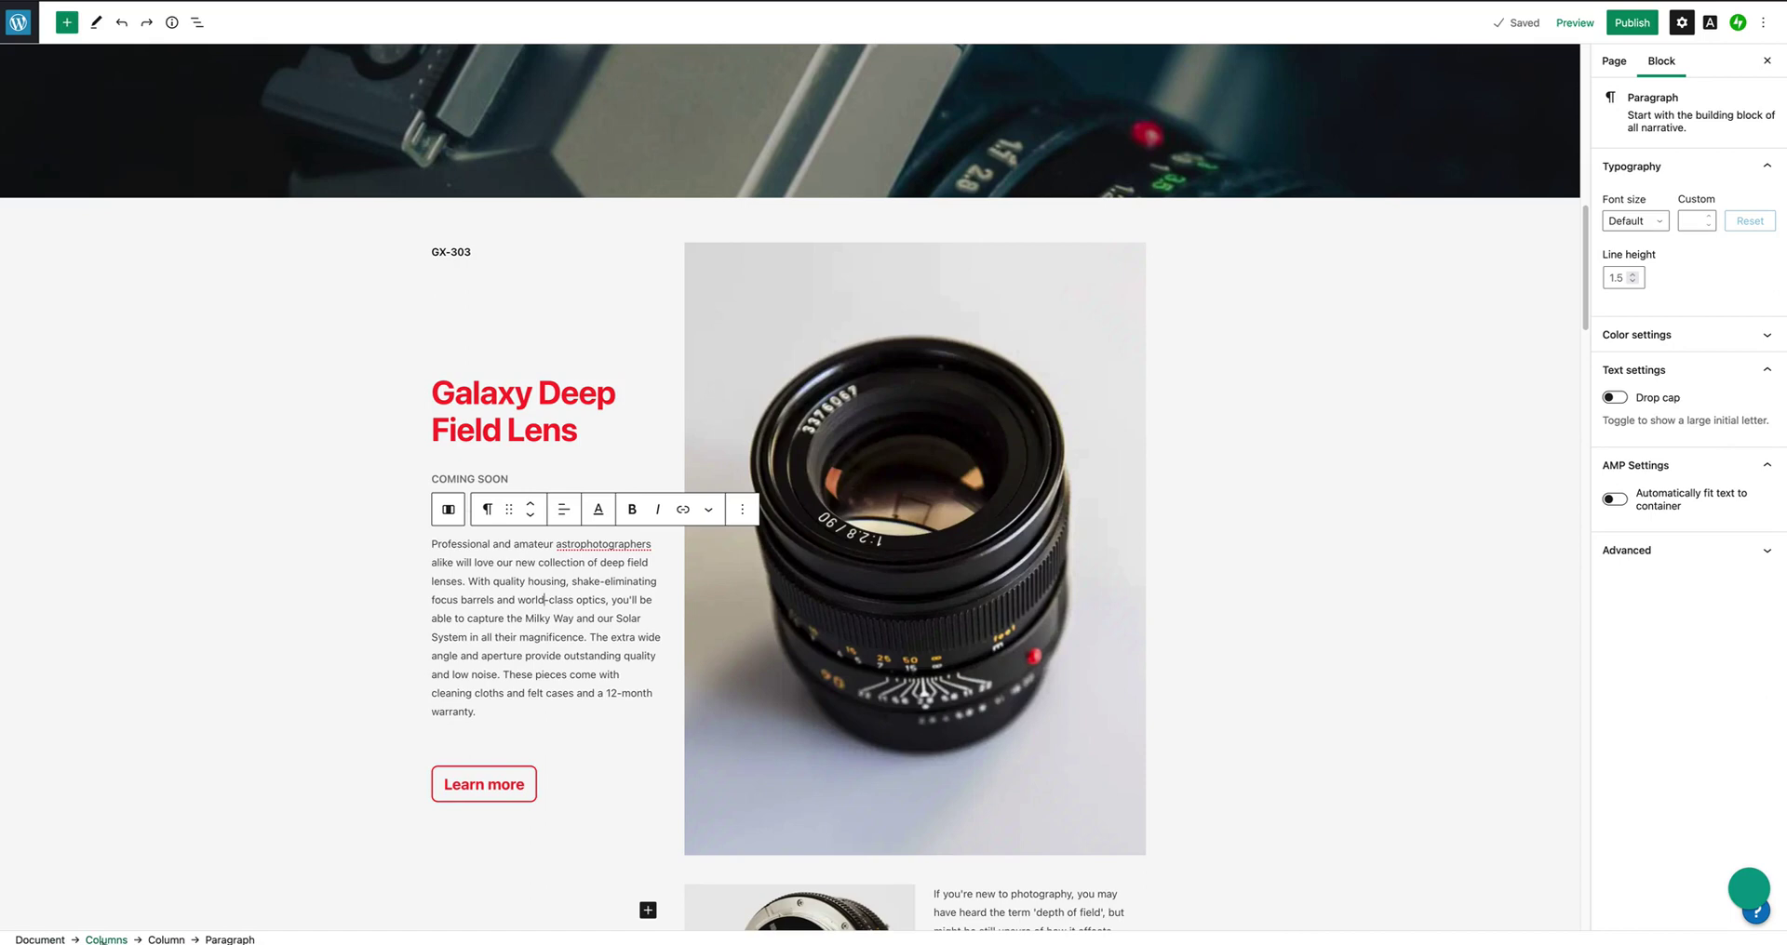
pyautogui.click(104, 940)
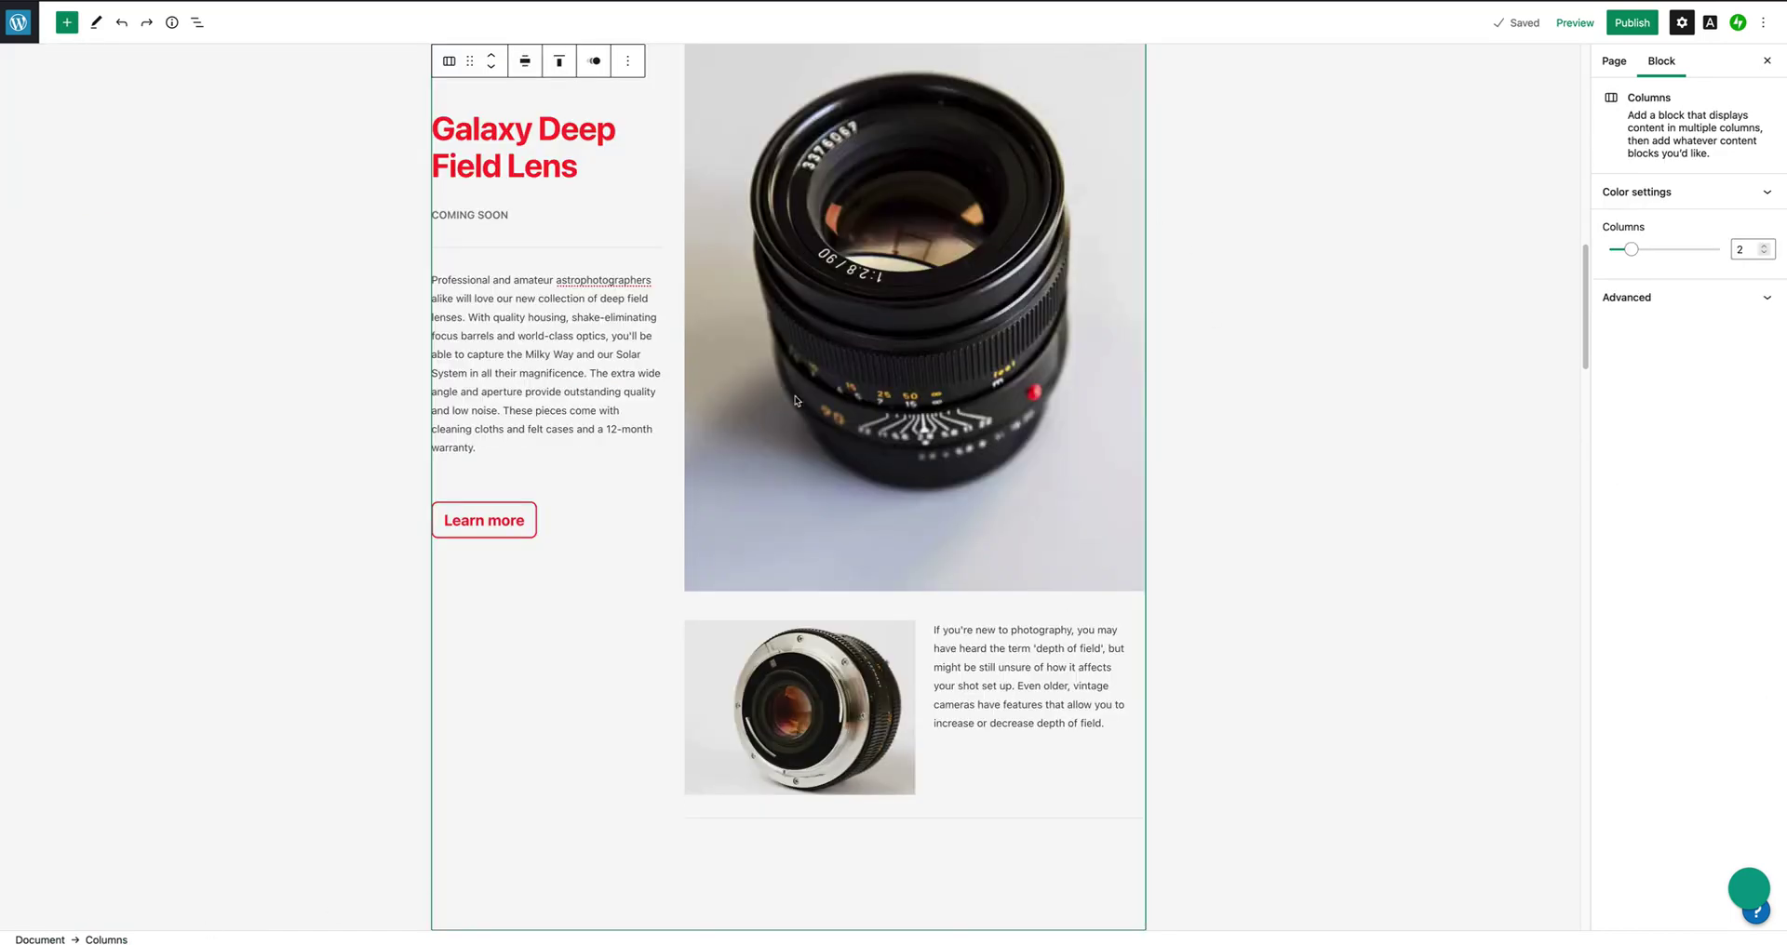
# Reselect the description paragraph and pick the Galaxy Deep Field Lens Columns row in List View.
pyautogui.scroll(3, 795, 400)
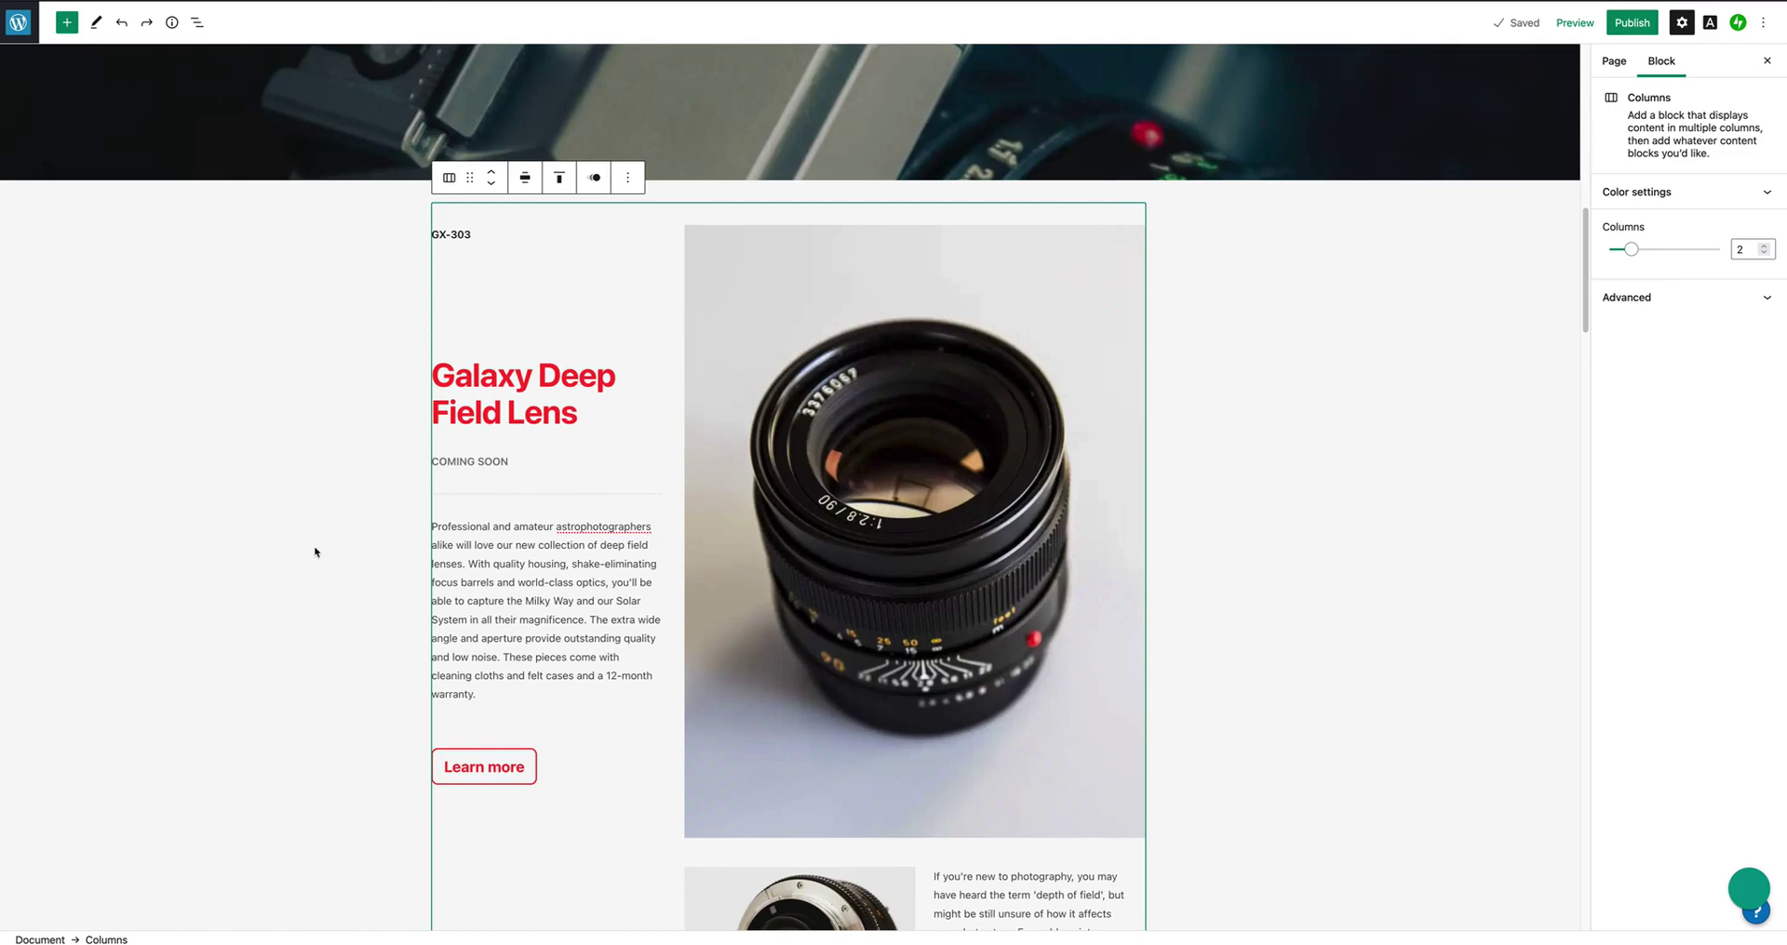
pyautogui.click(1208, 521)
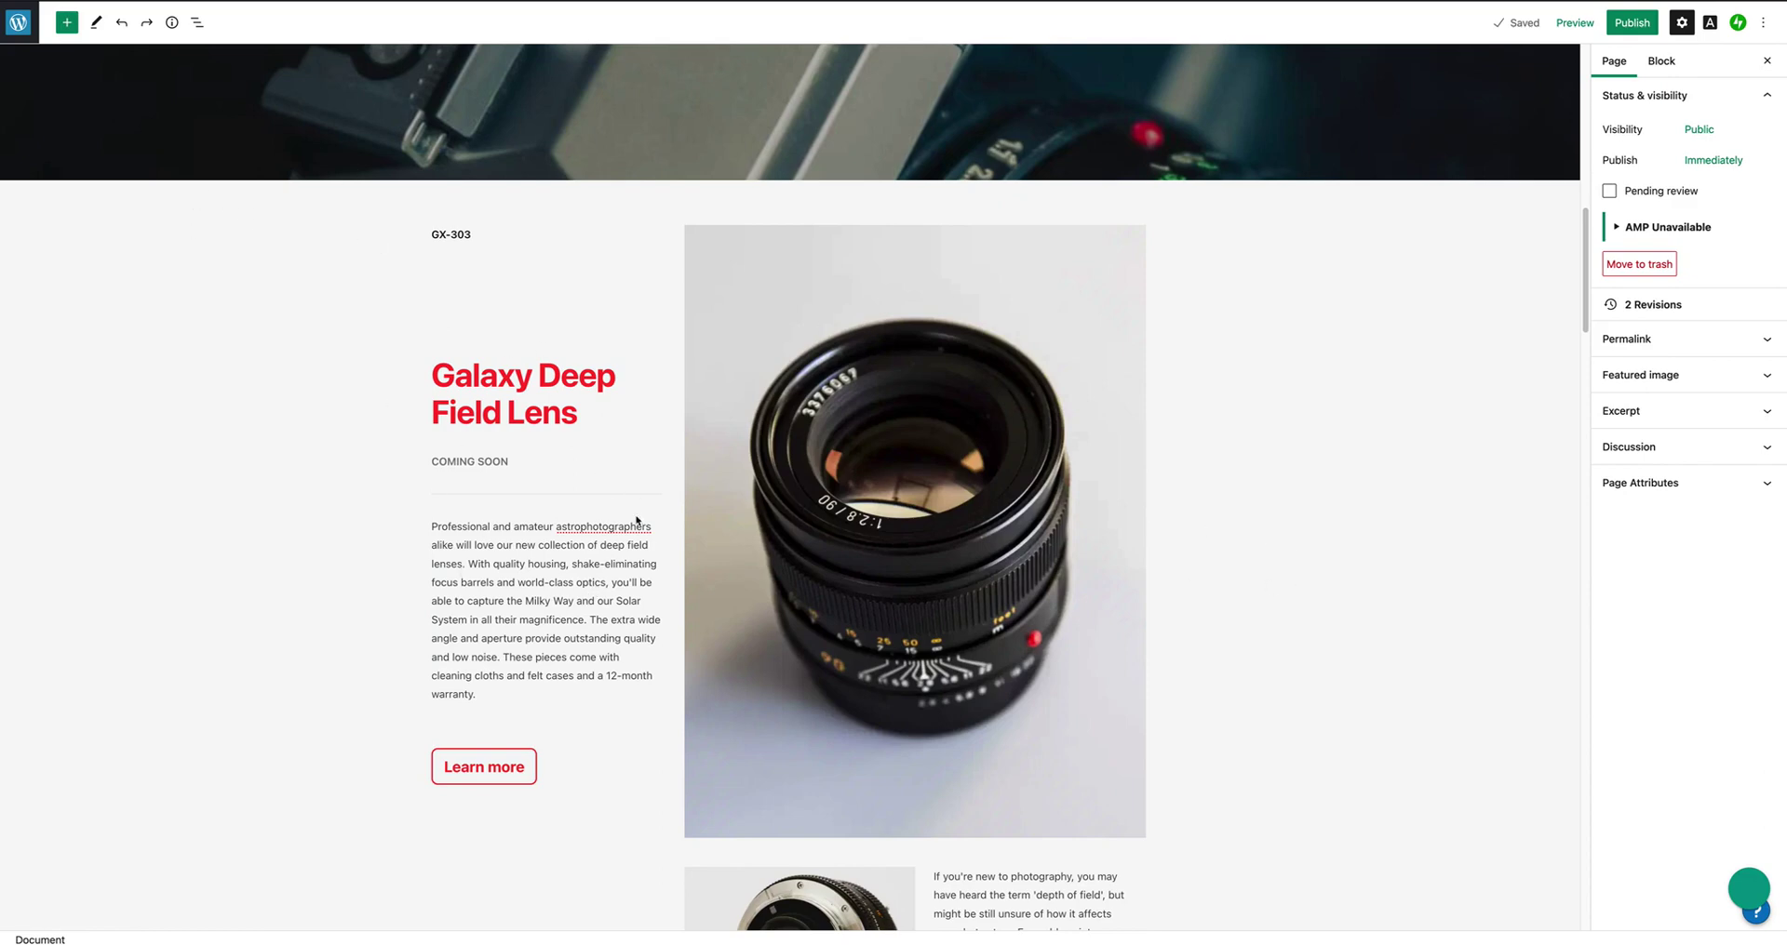
pyautogui.click(642, 610)
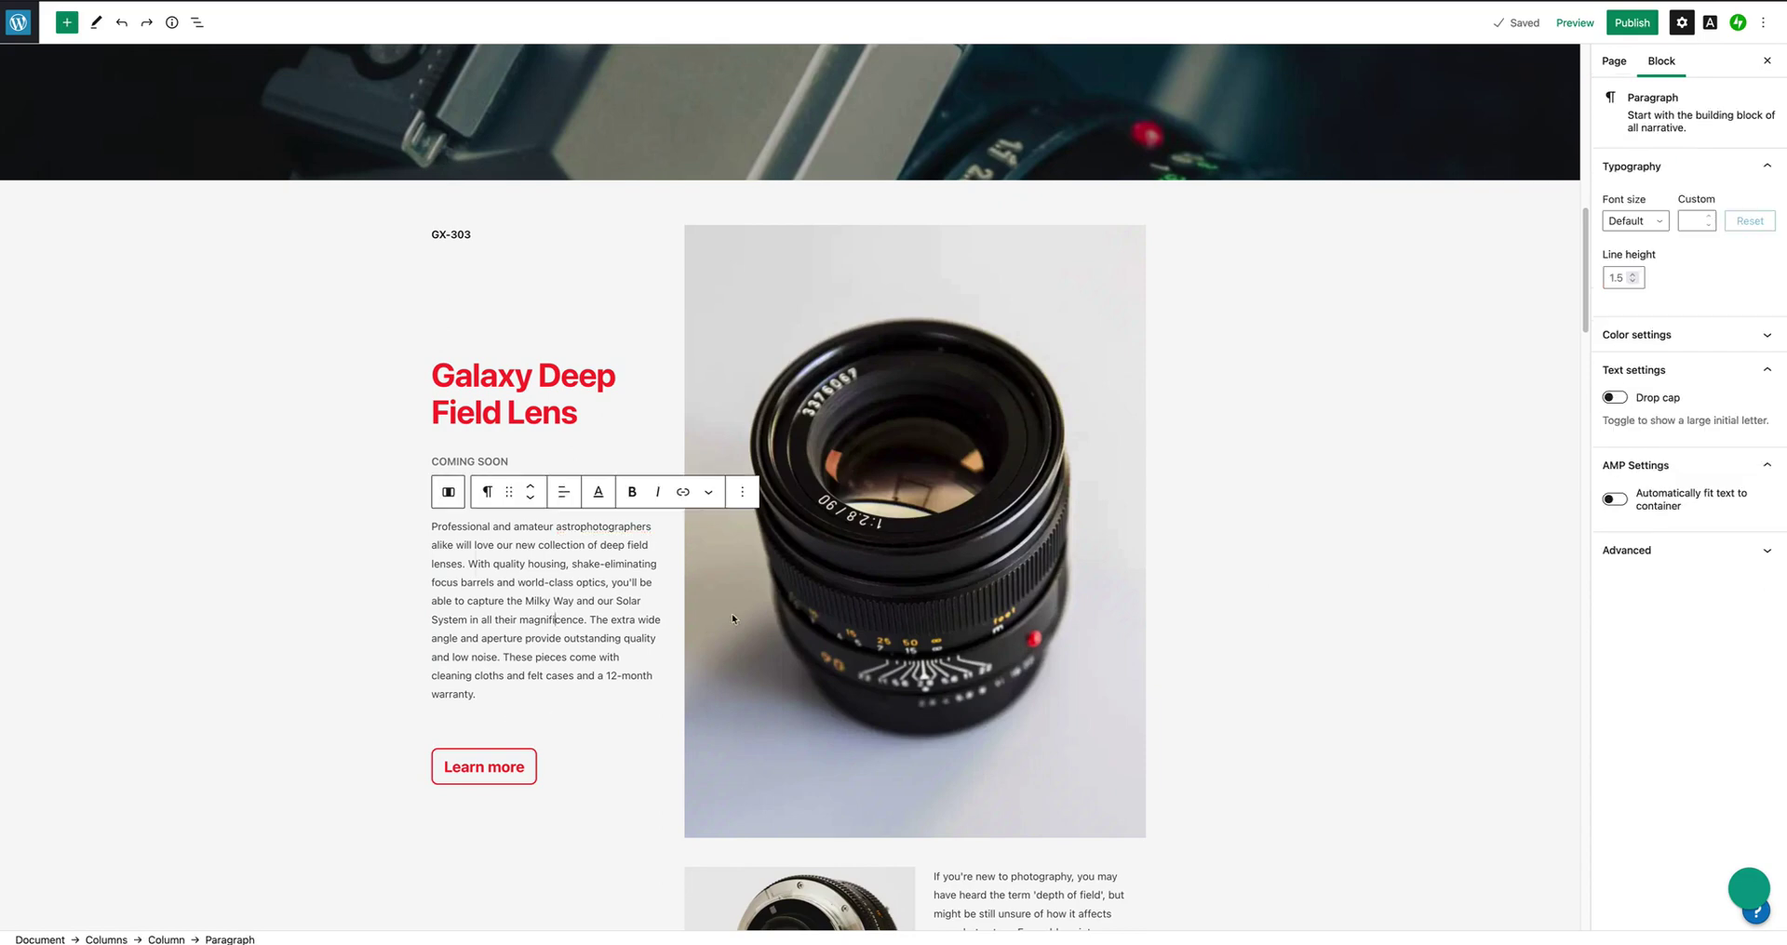
pyautogui.click(195, 23)
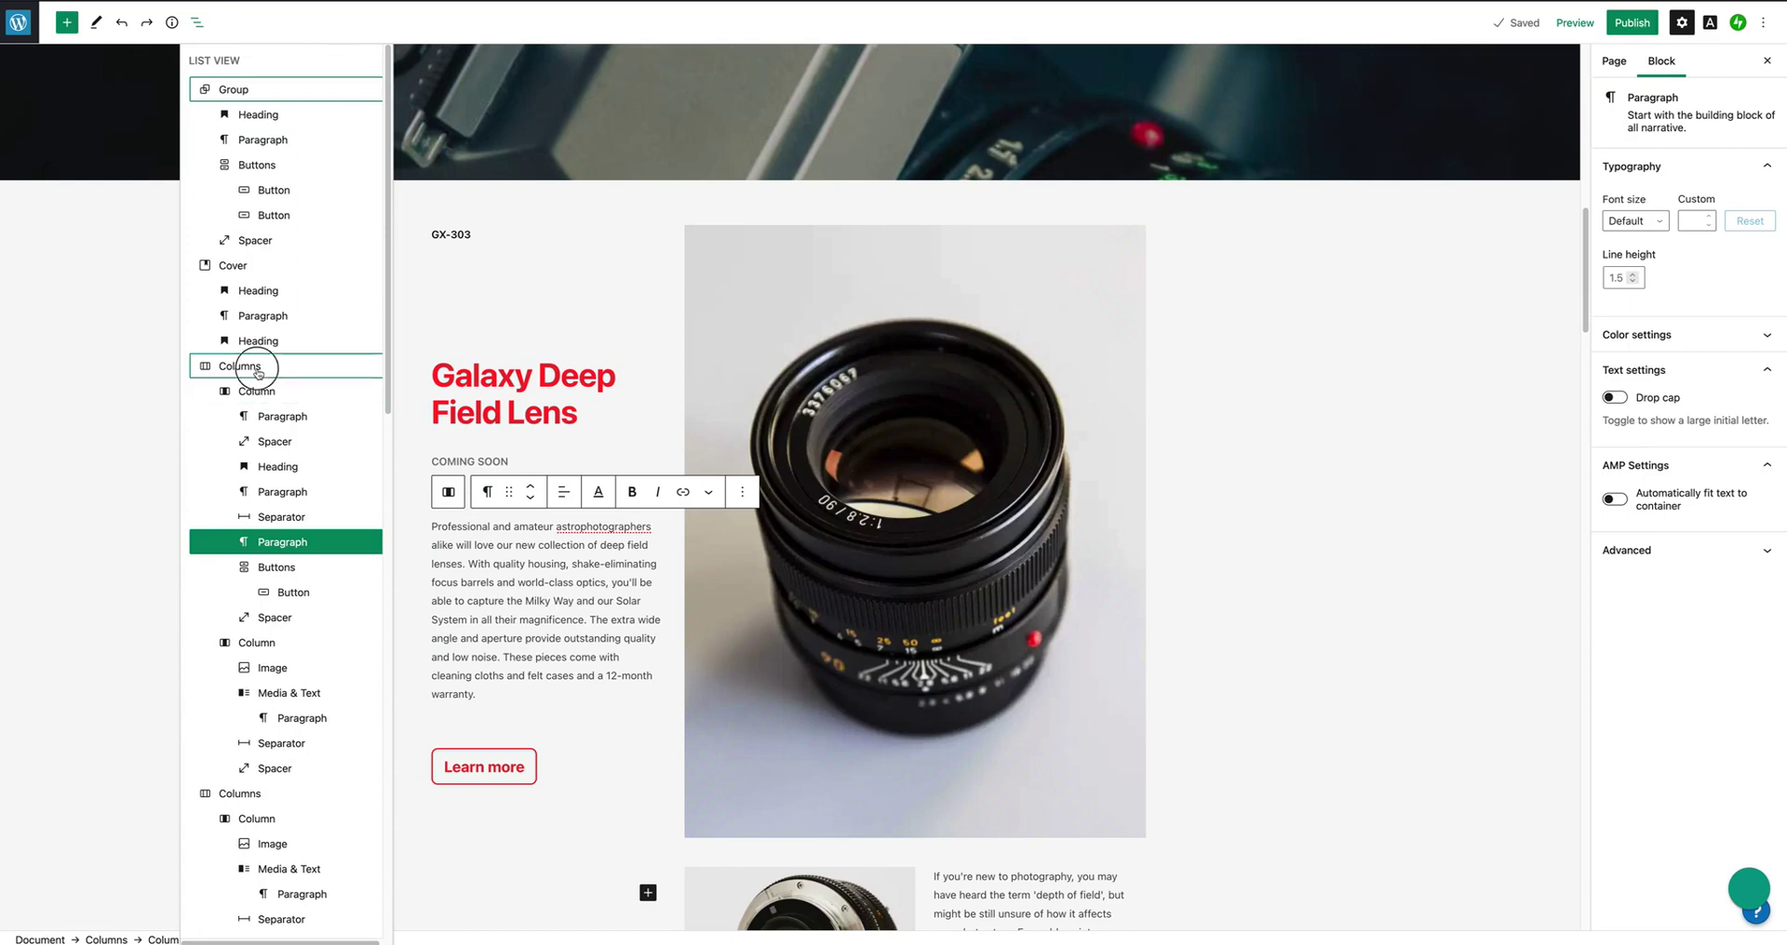
pyautogui.click(259, 372)
pyautogui.scroll(5, 738, 530)
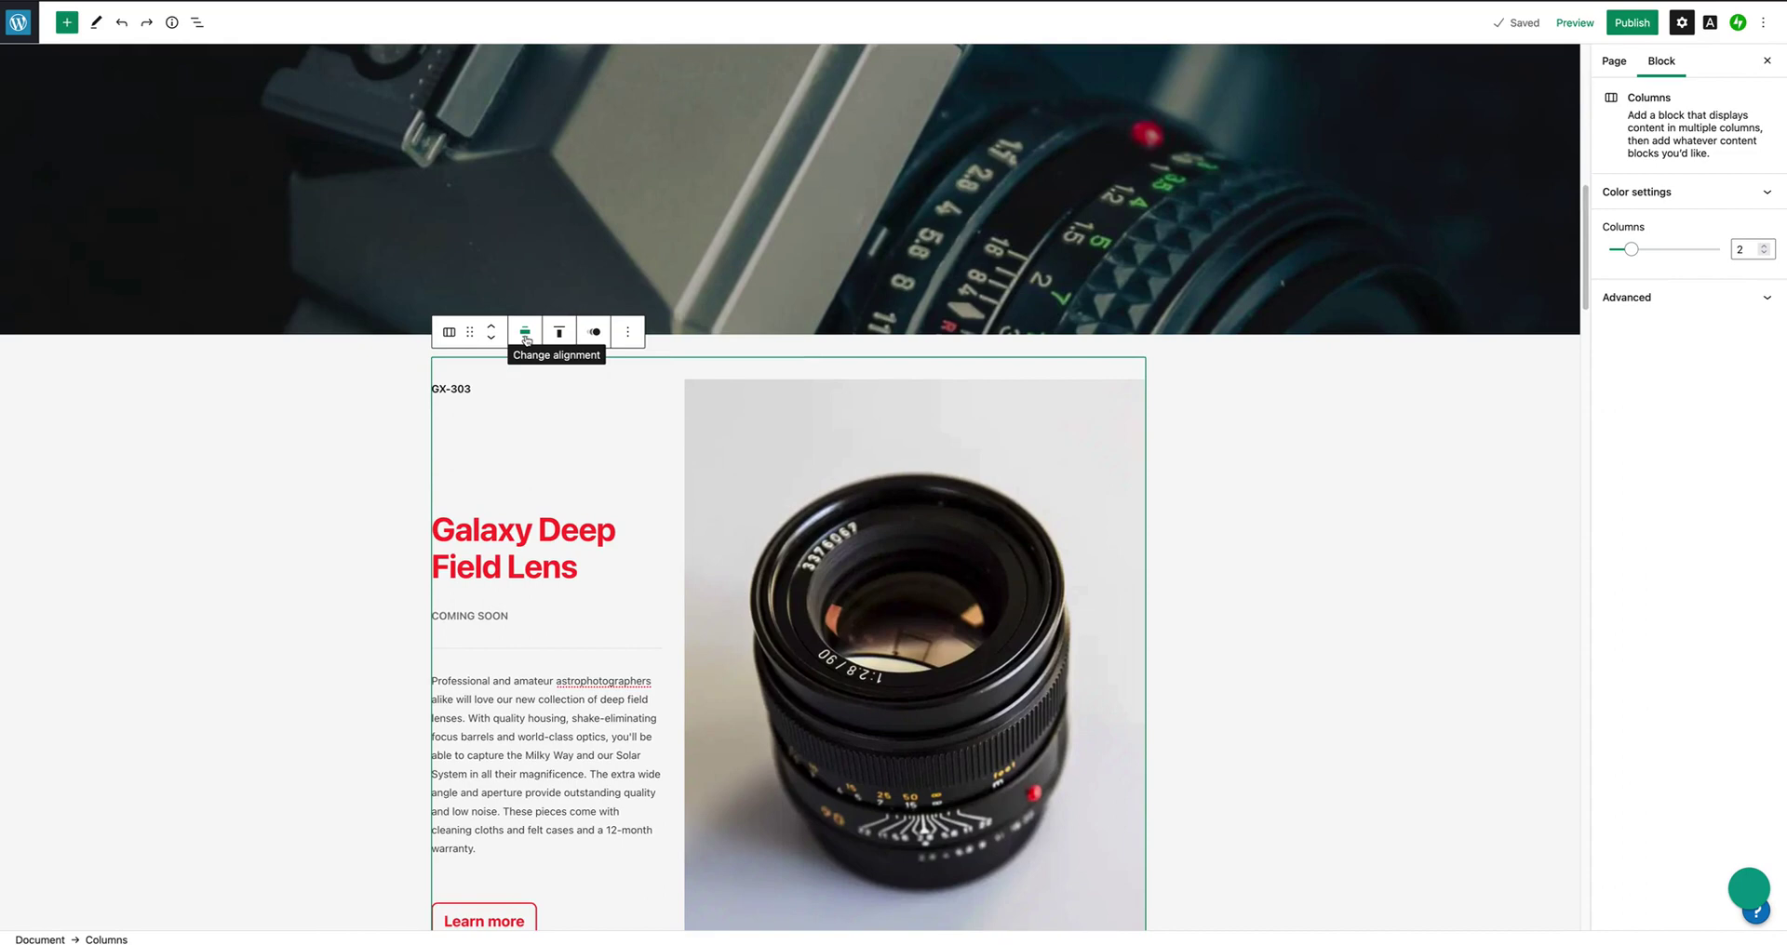
# Set the lens Columns block to Full width, then change it to Wide width.
pyautogui.click(526, 339)
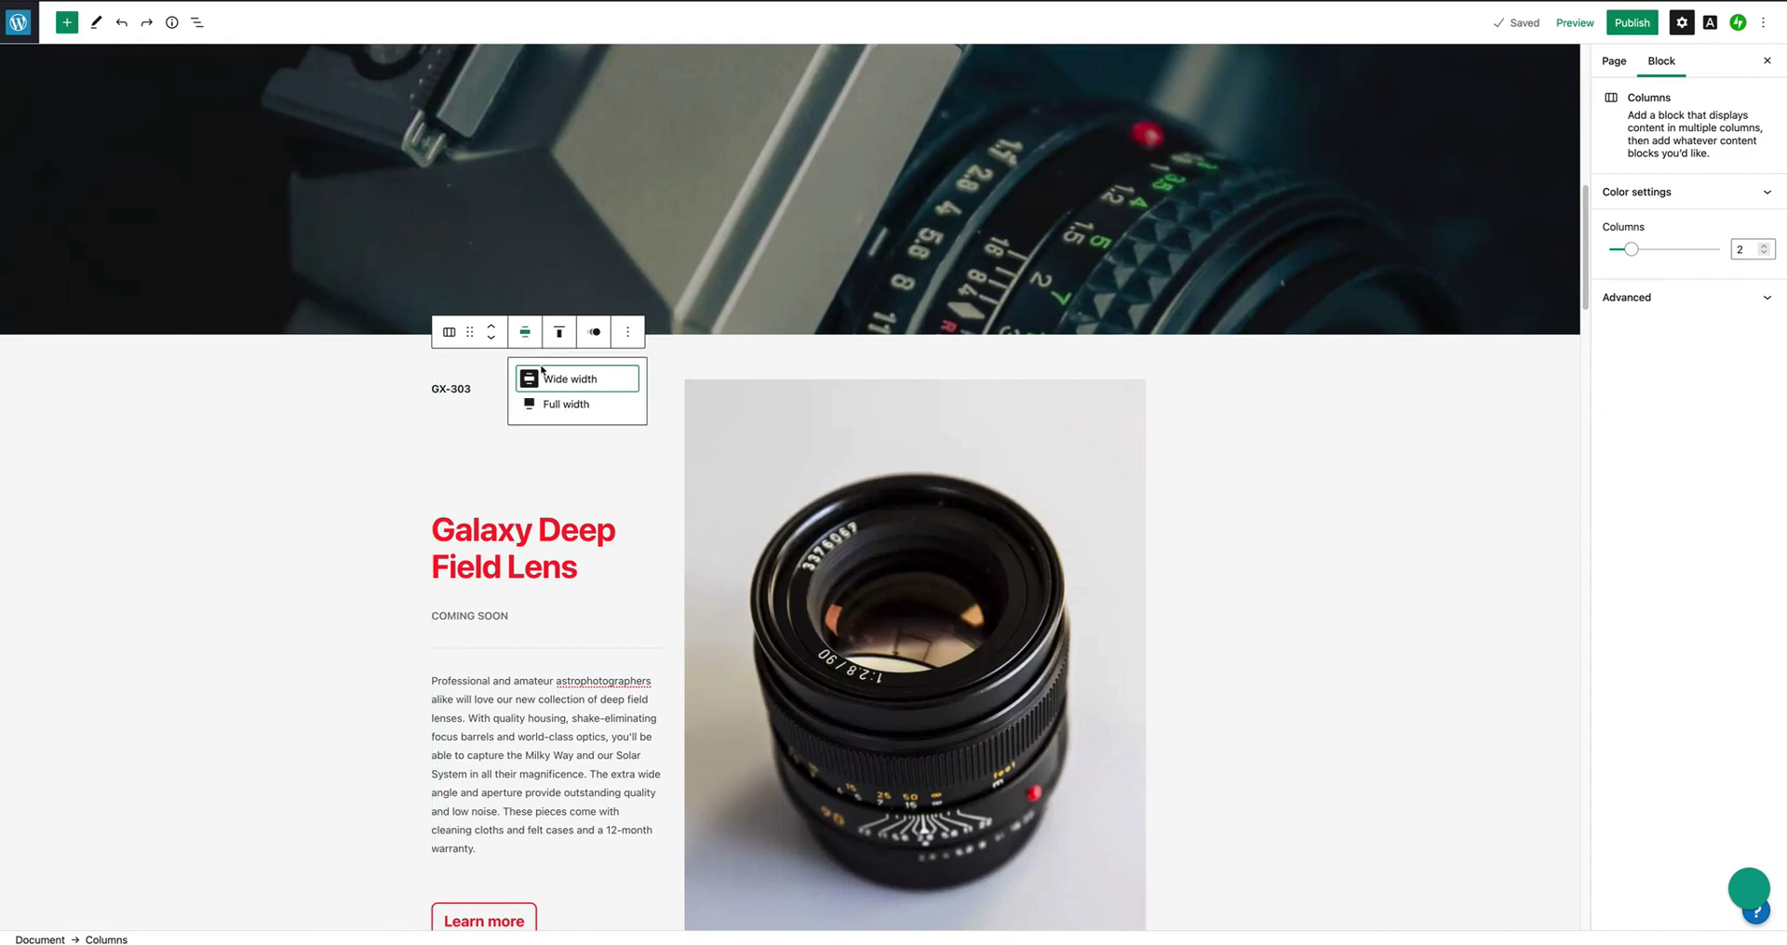
pyautogui.click(565, 405)
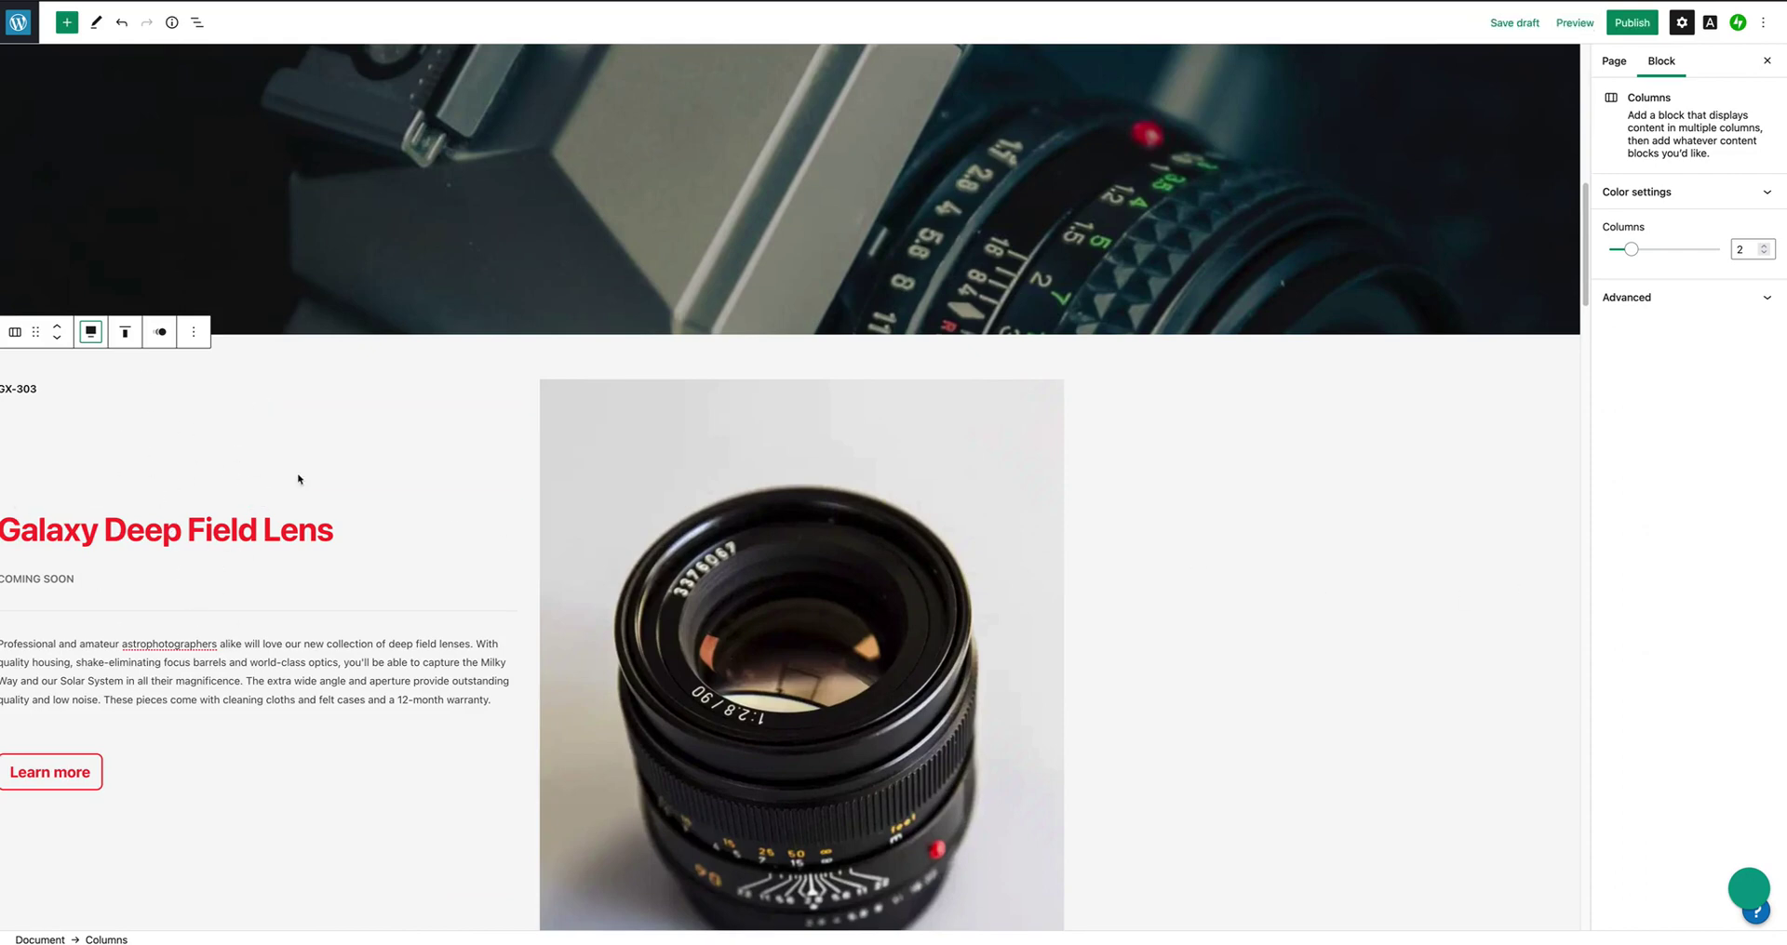
pyautogui.click(92, 334)
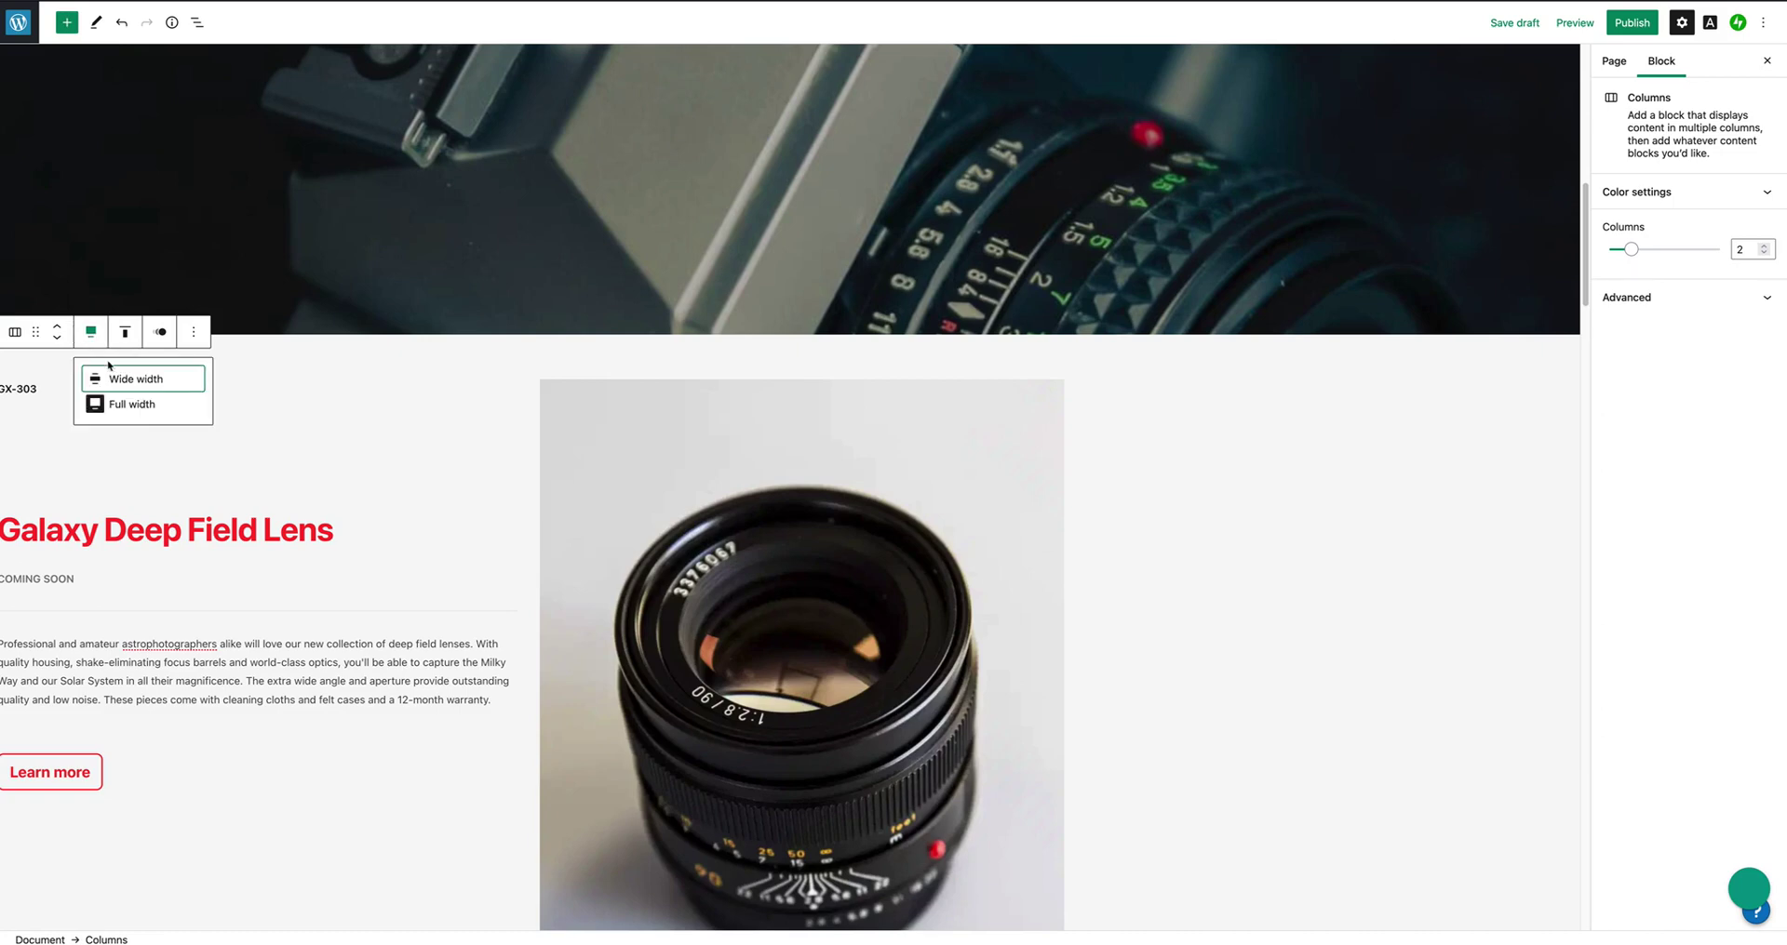
pyautogui.click(112, 379)
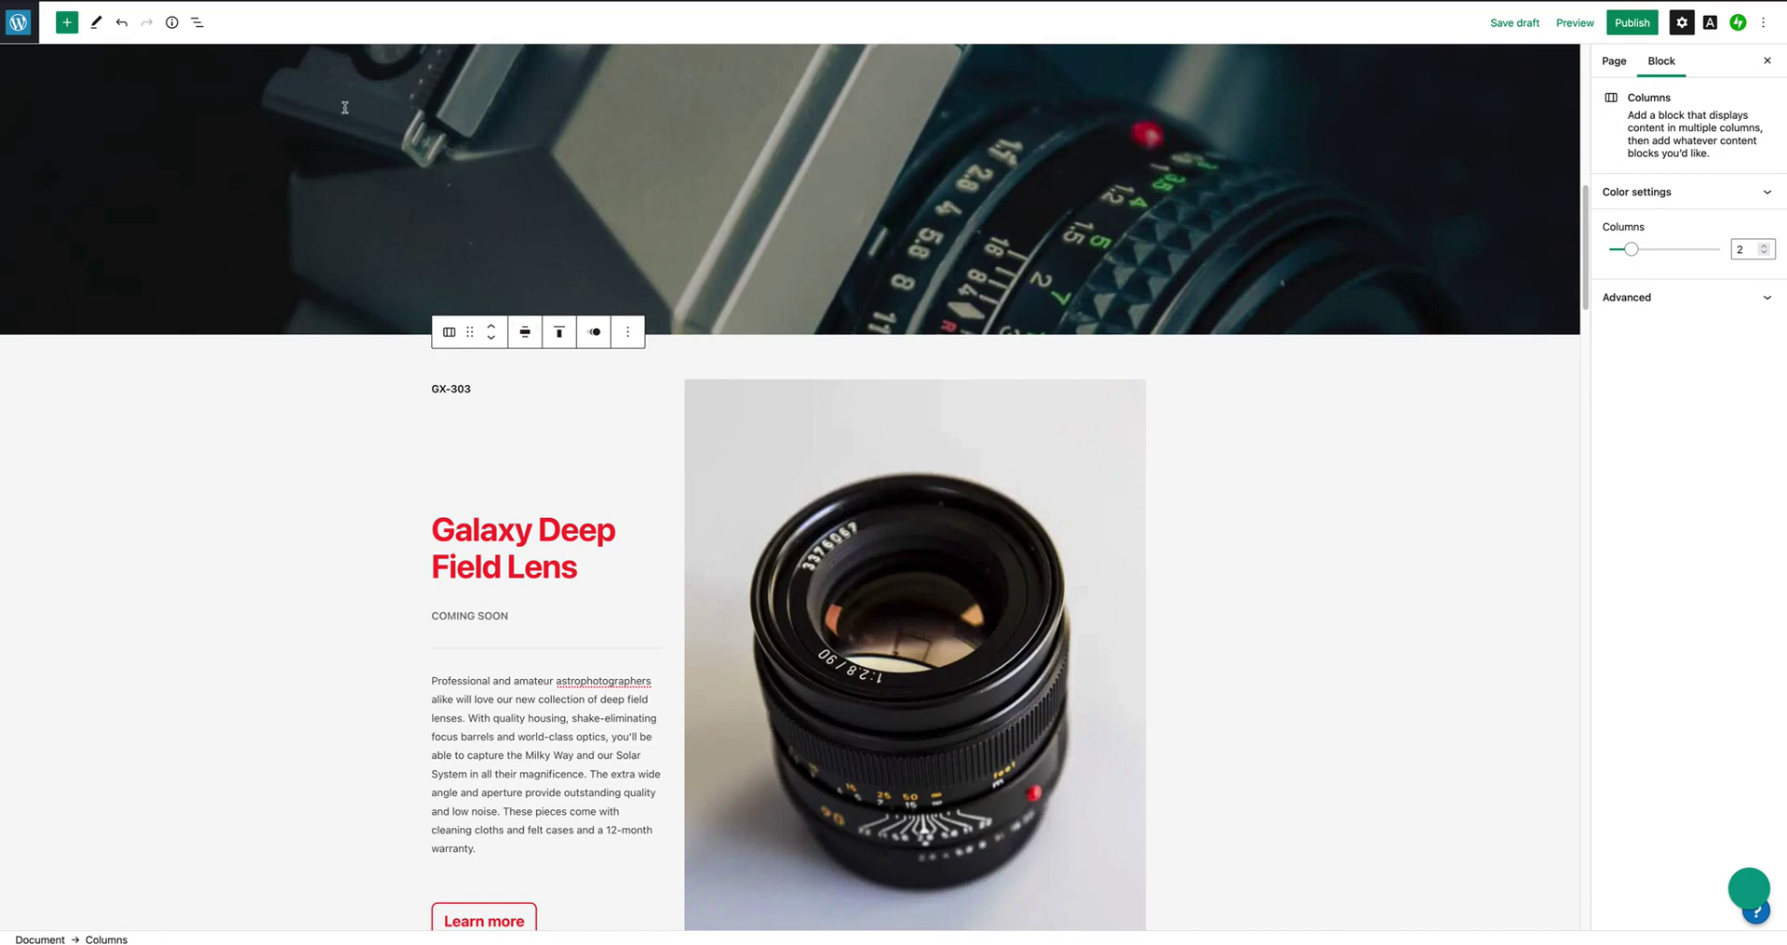
pyautogui.click(197, 23)
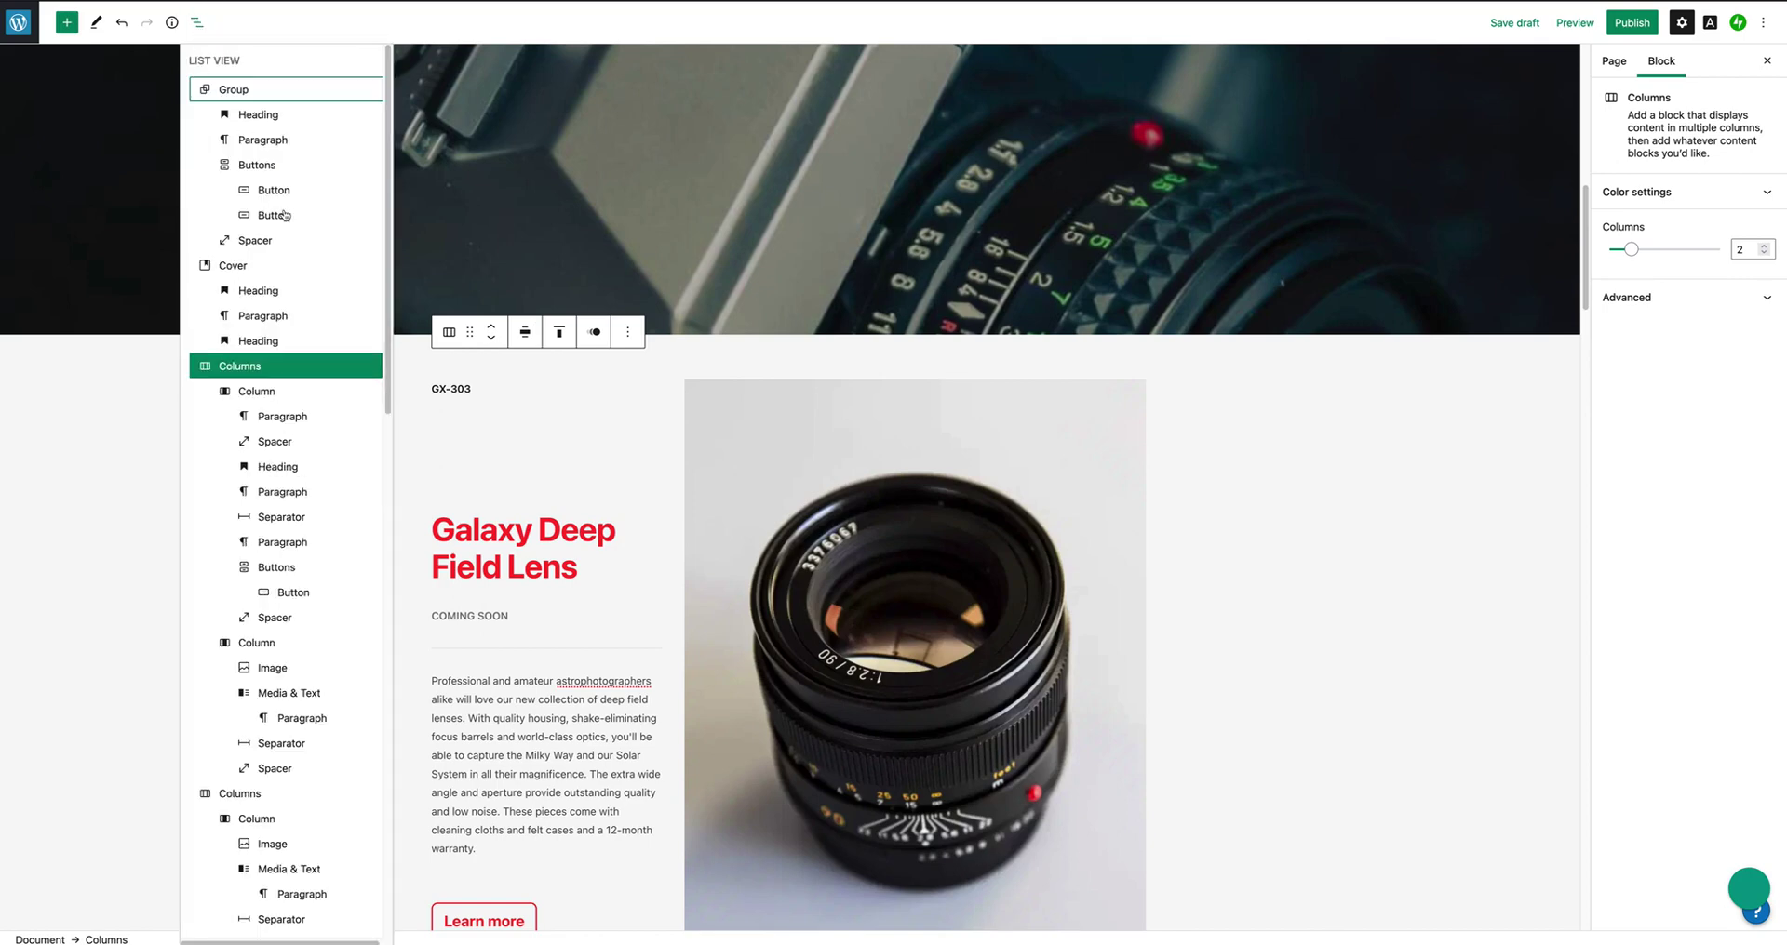
# Insert a Layout Grid block above the lens columns and choose its 1-column layout.
pyautogui.press('Escape')
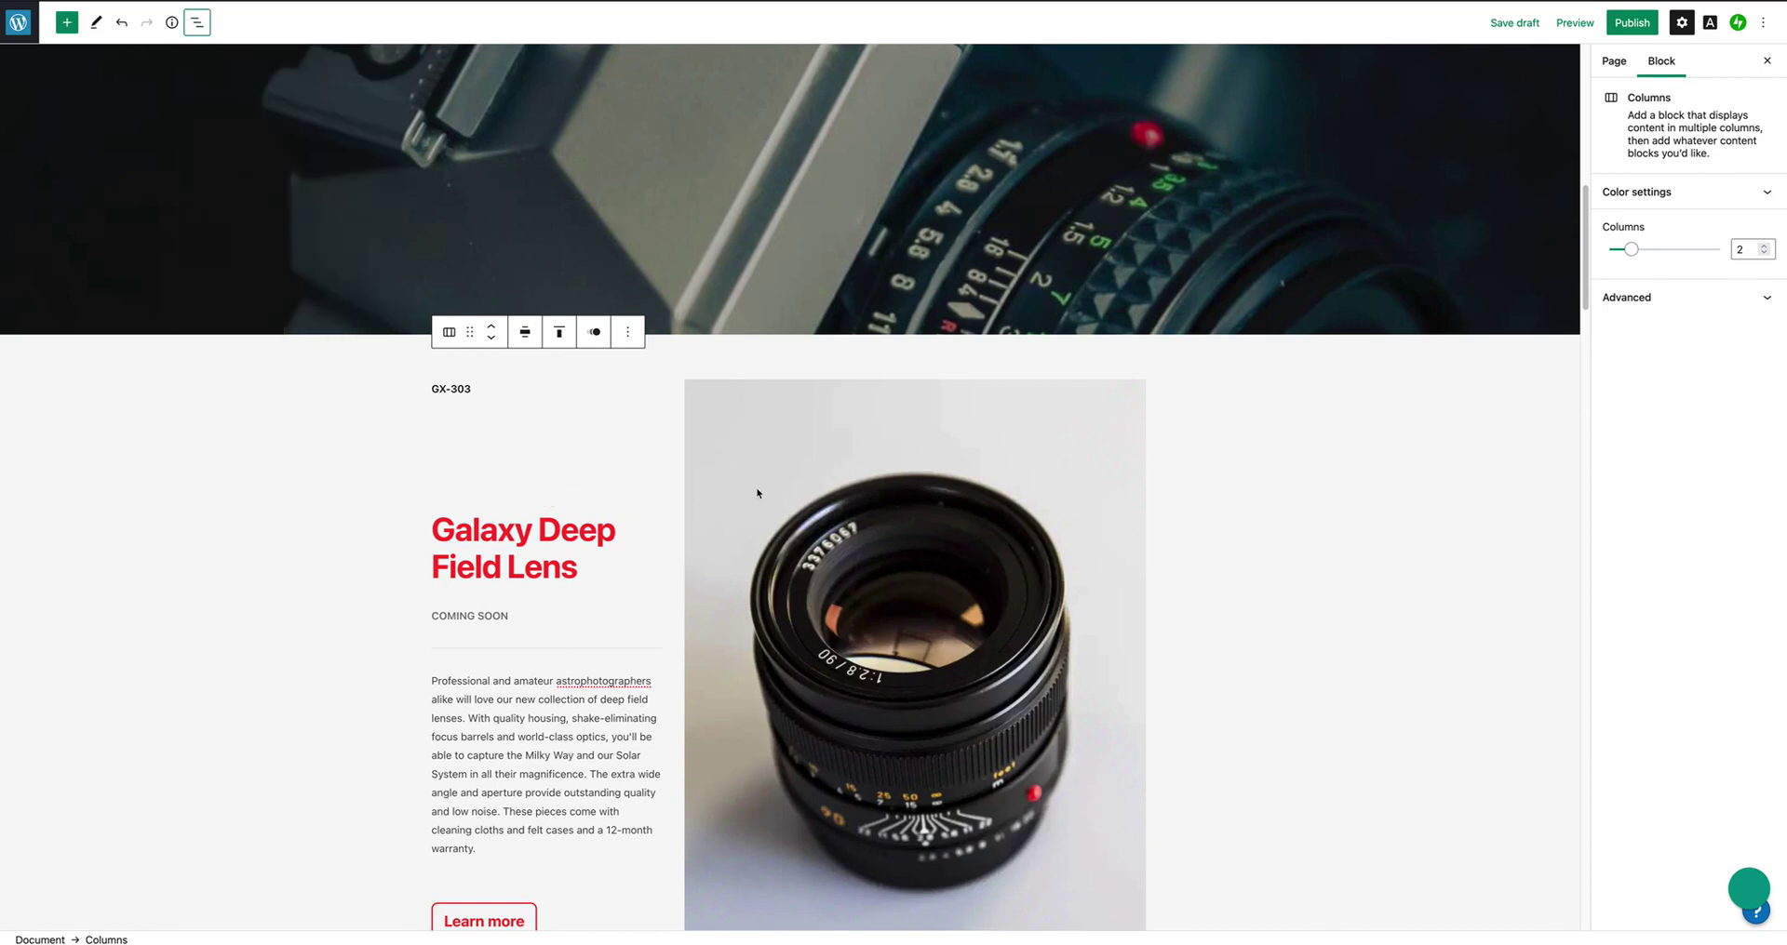
pyautogui.click(628, 332)
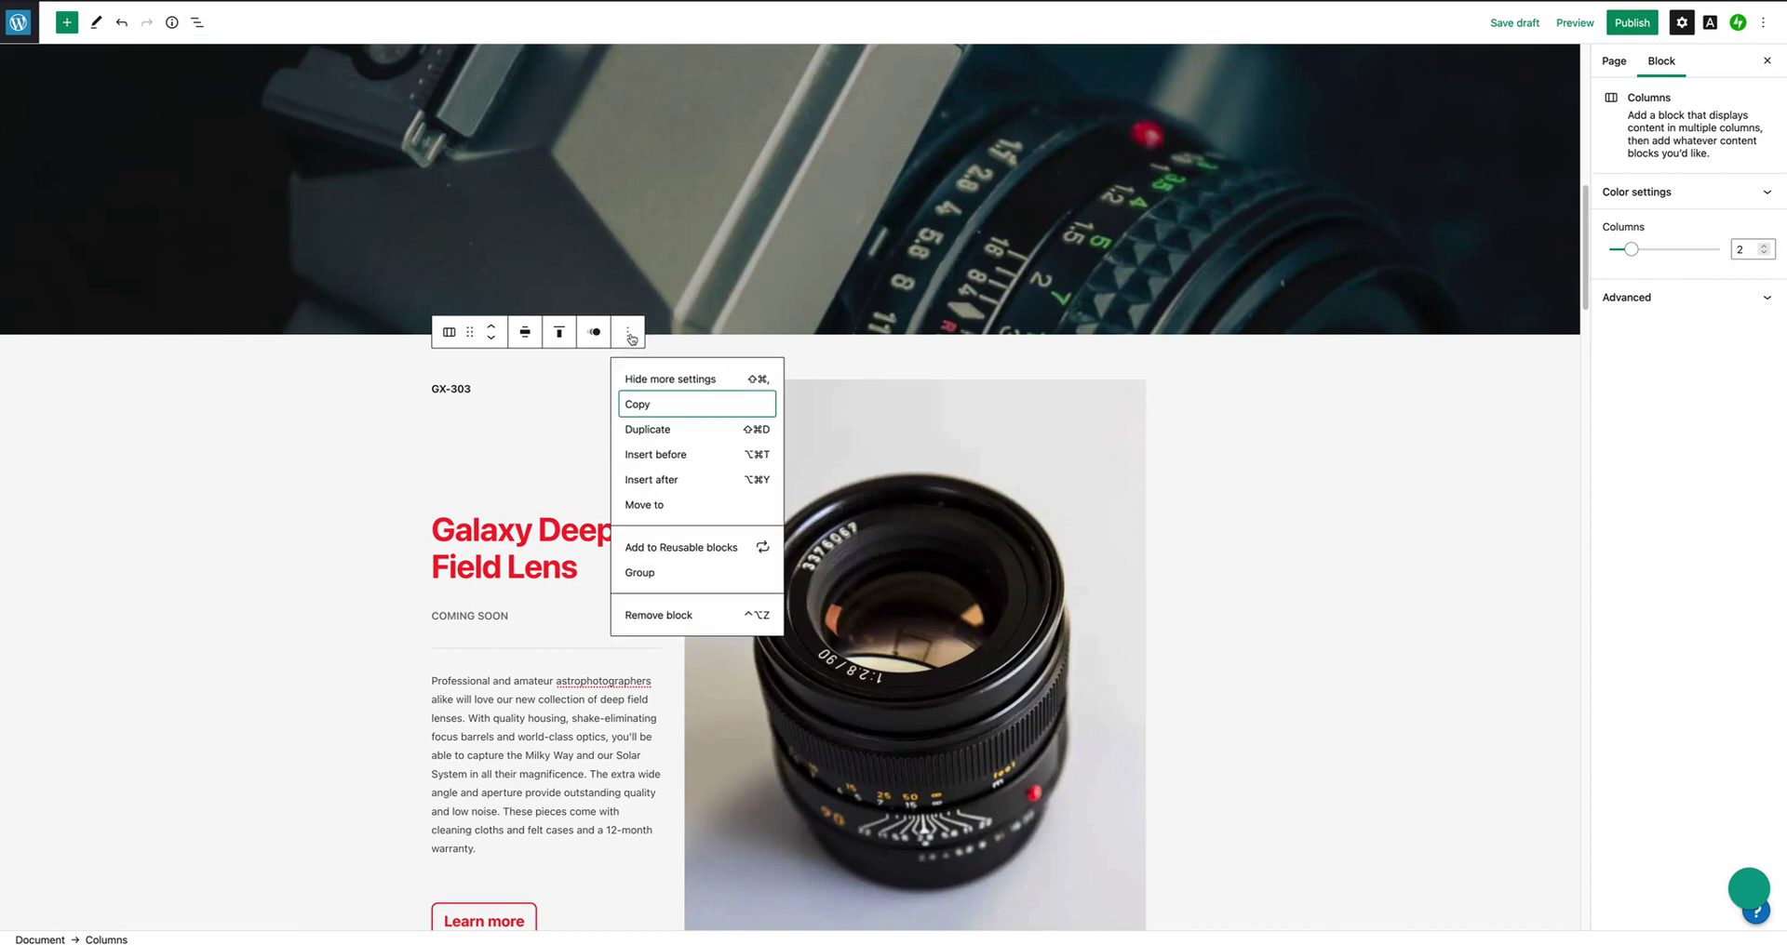
pyautogui.press('alt+super+t')
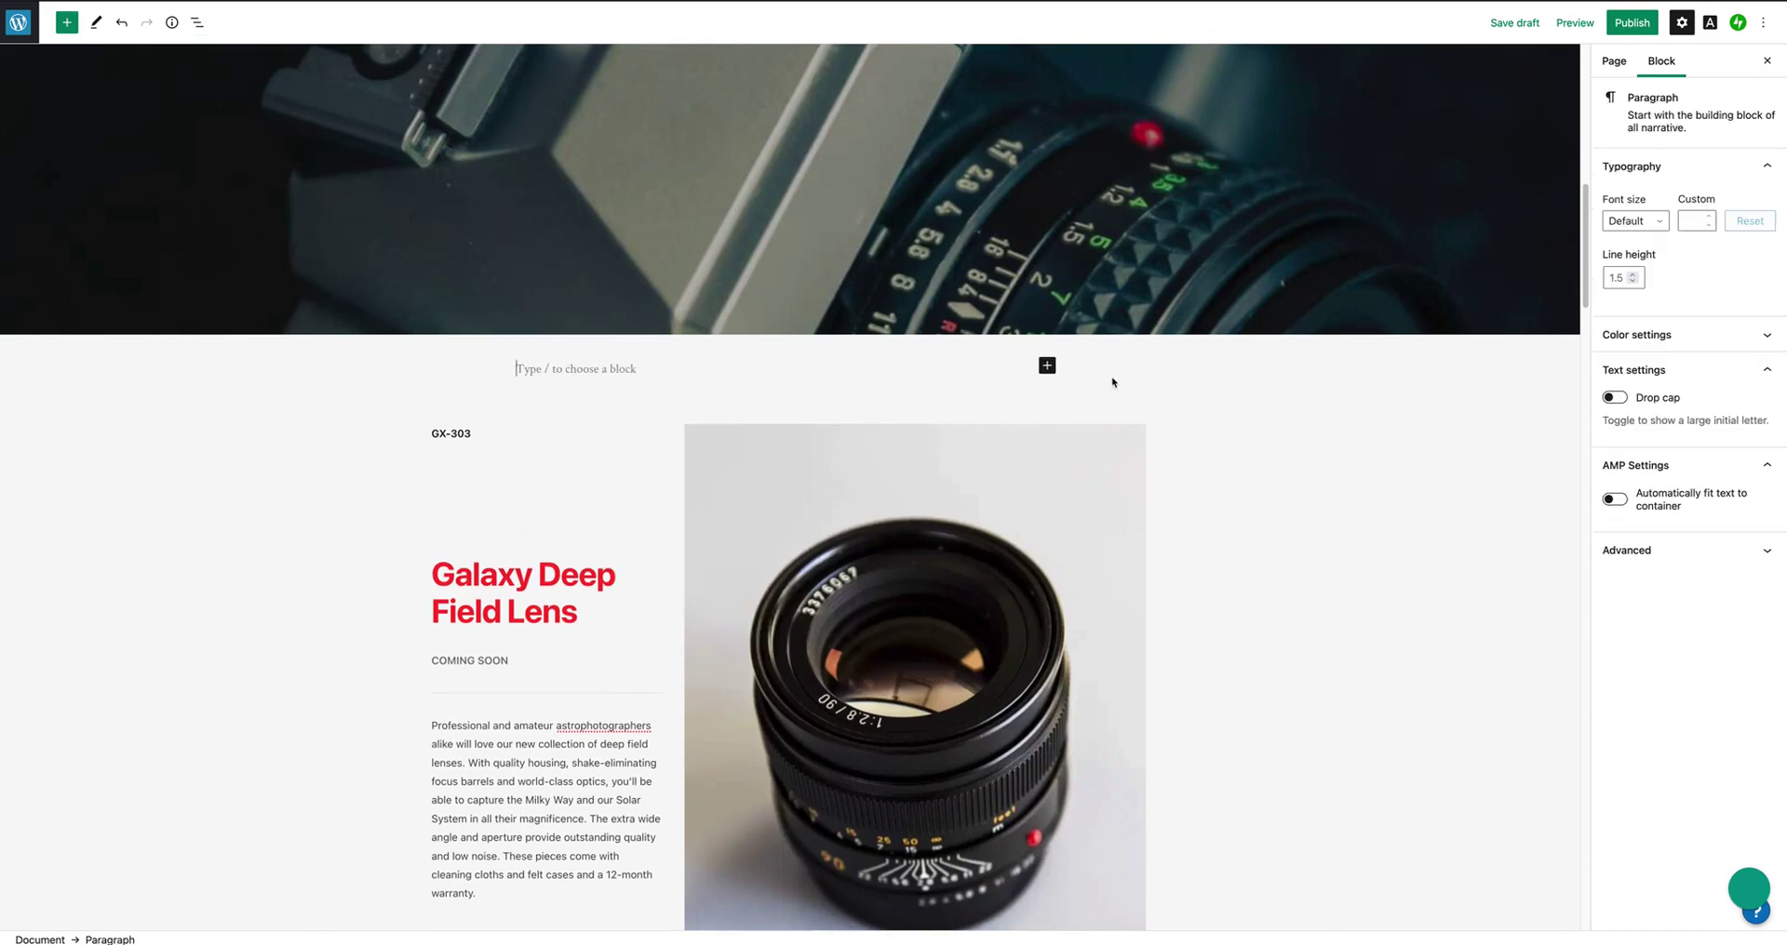
pyautogui.click(1047, 367)
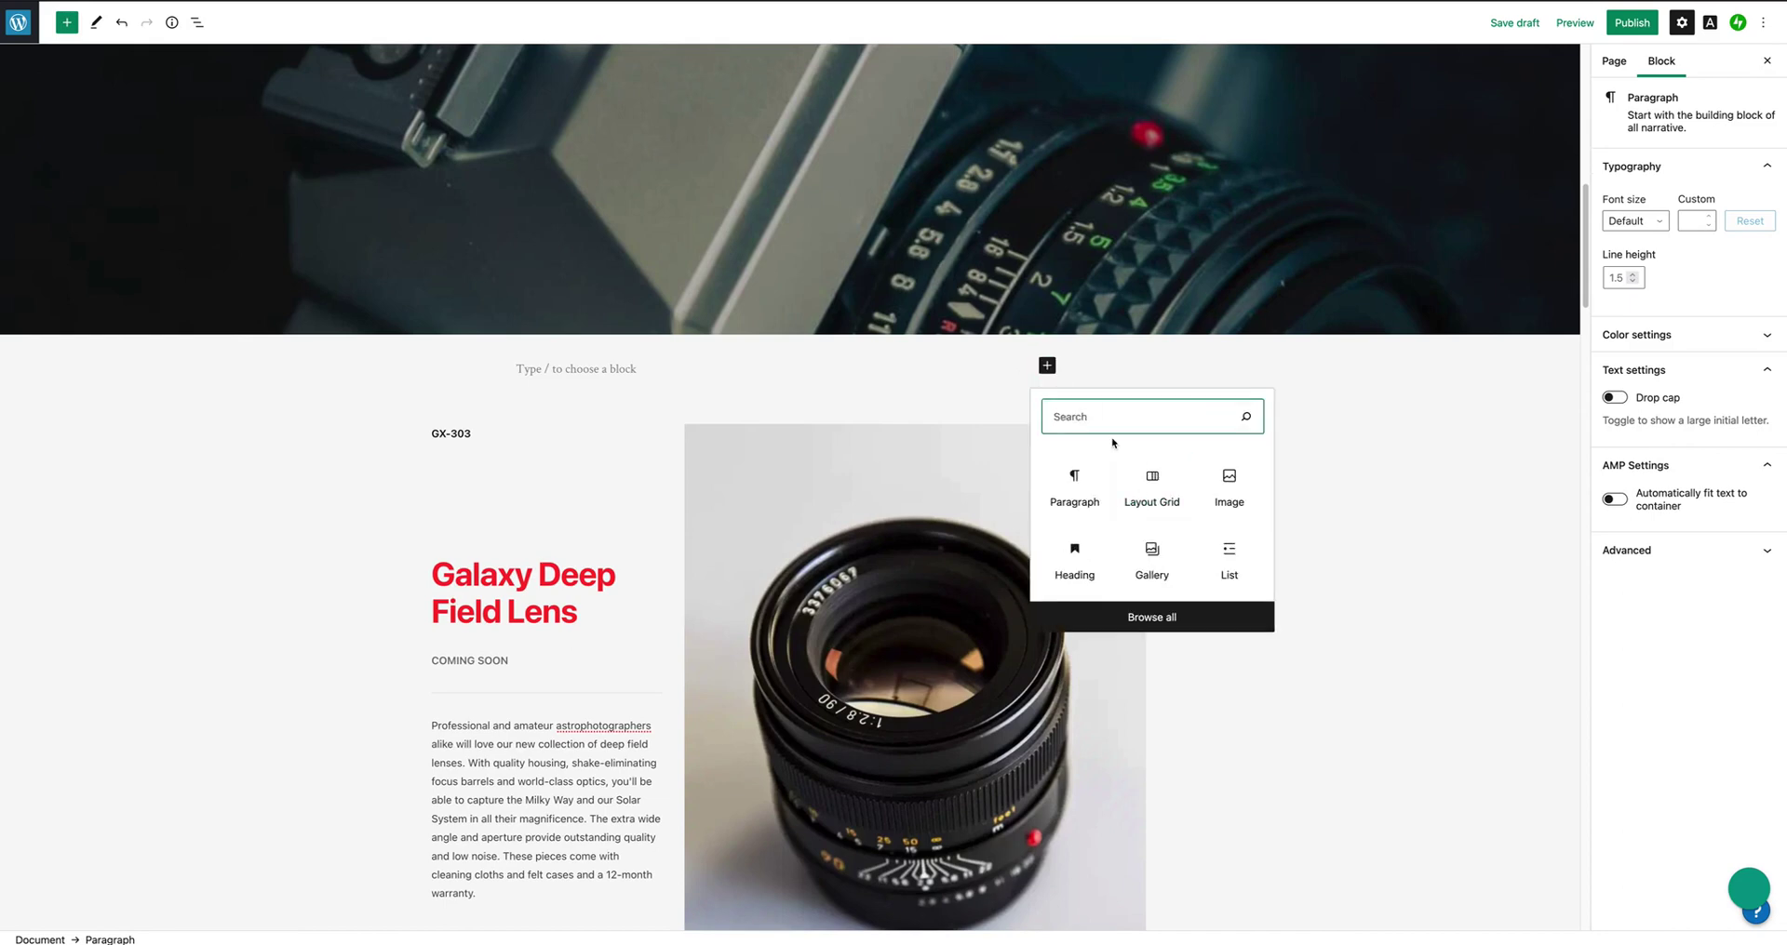
pyautogui.write('layout')
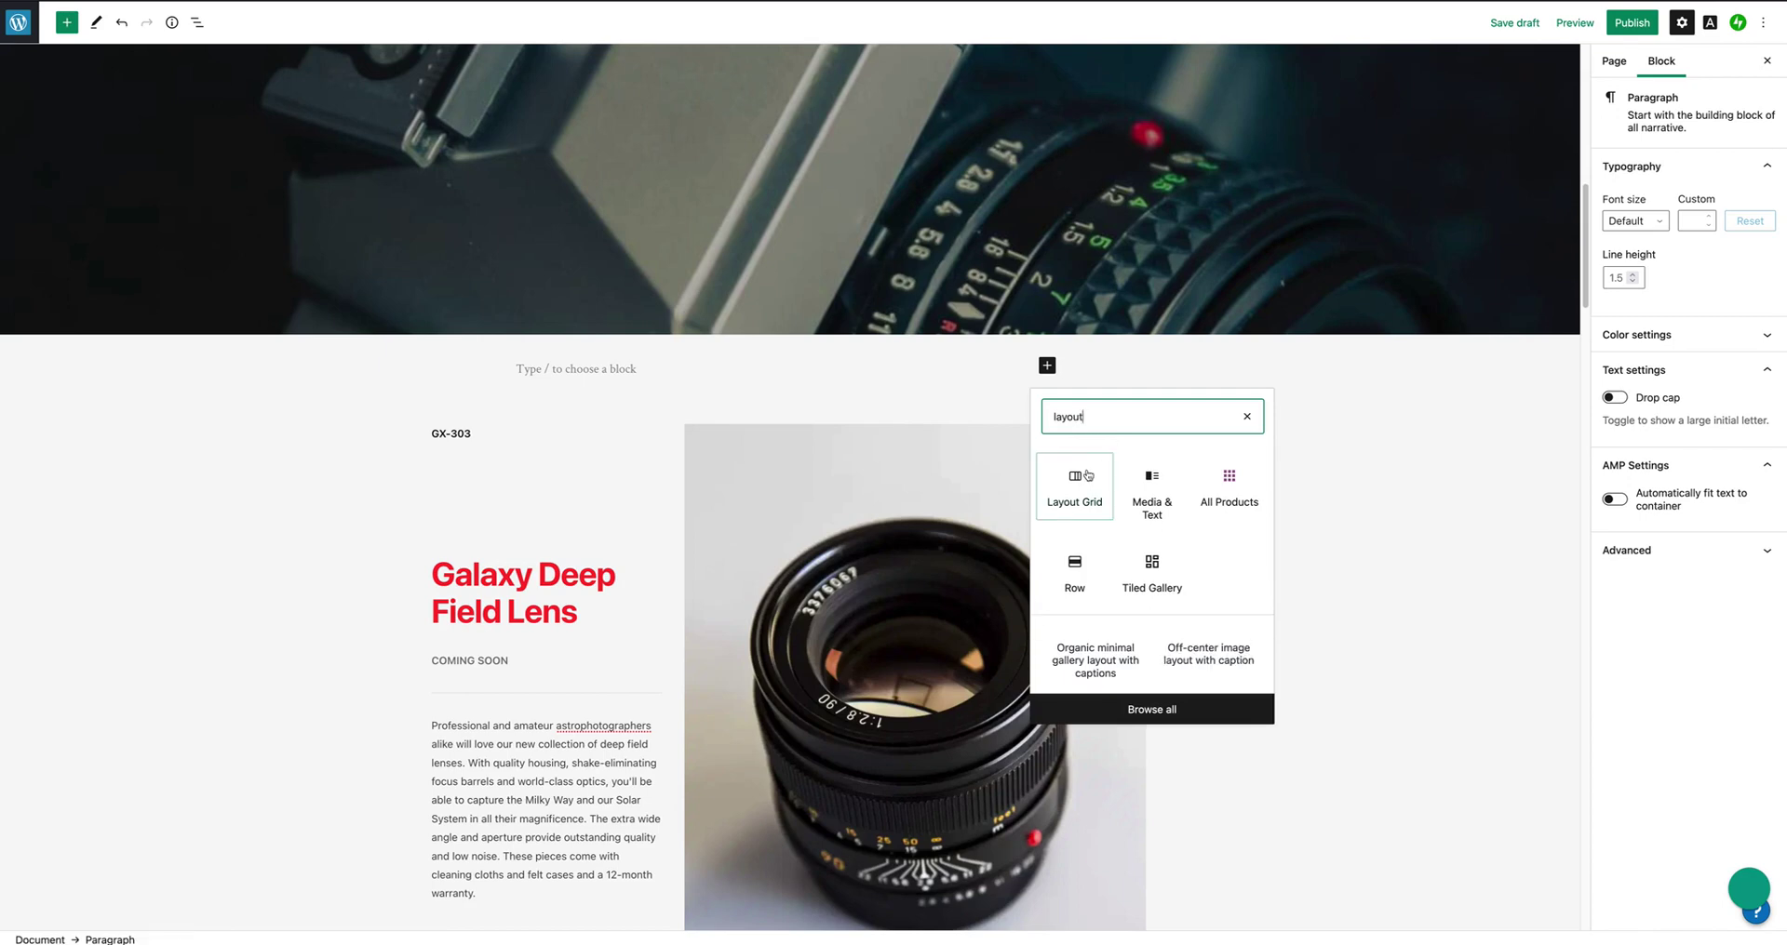
pyautogui.click(1078, 479)
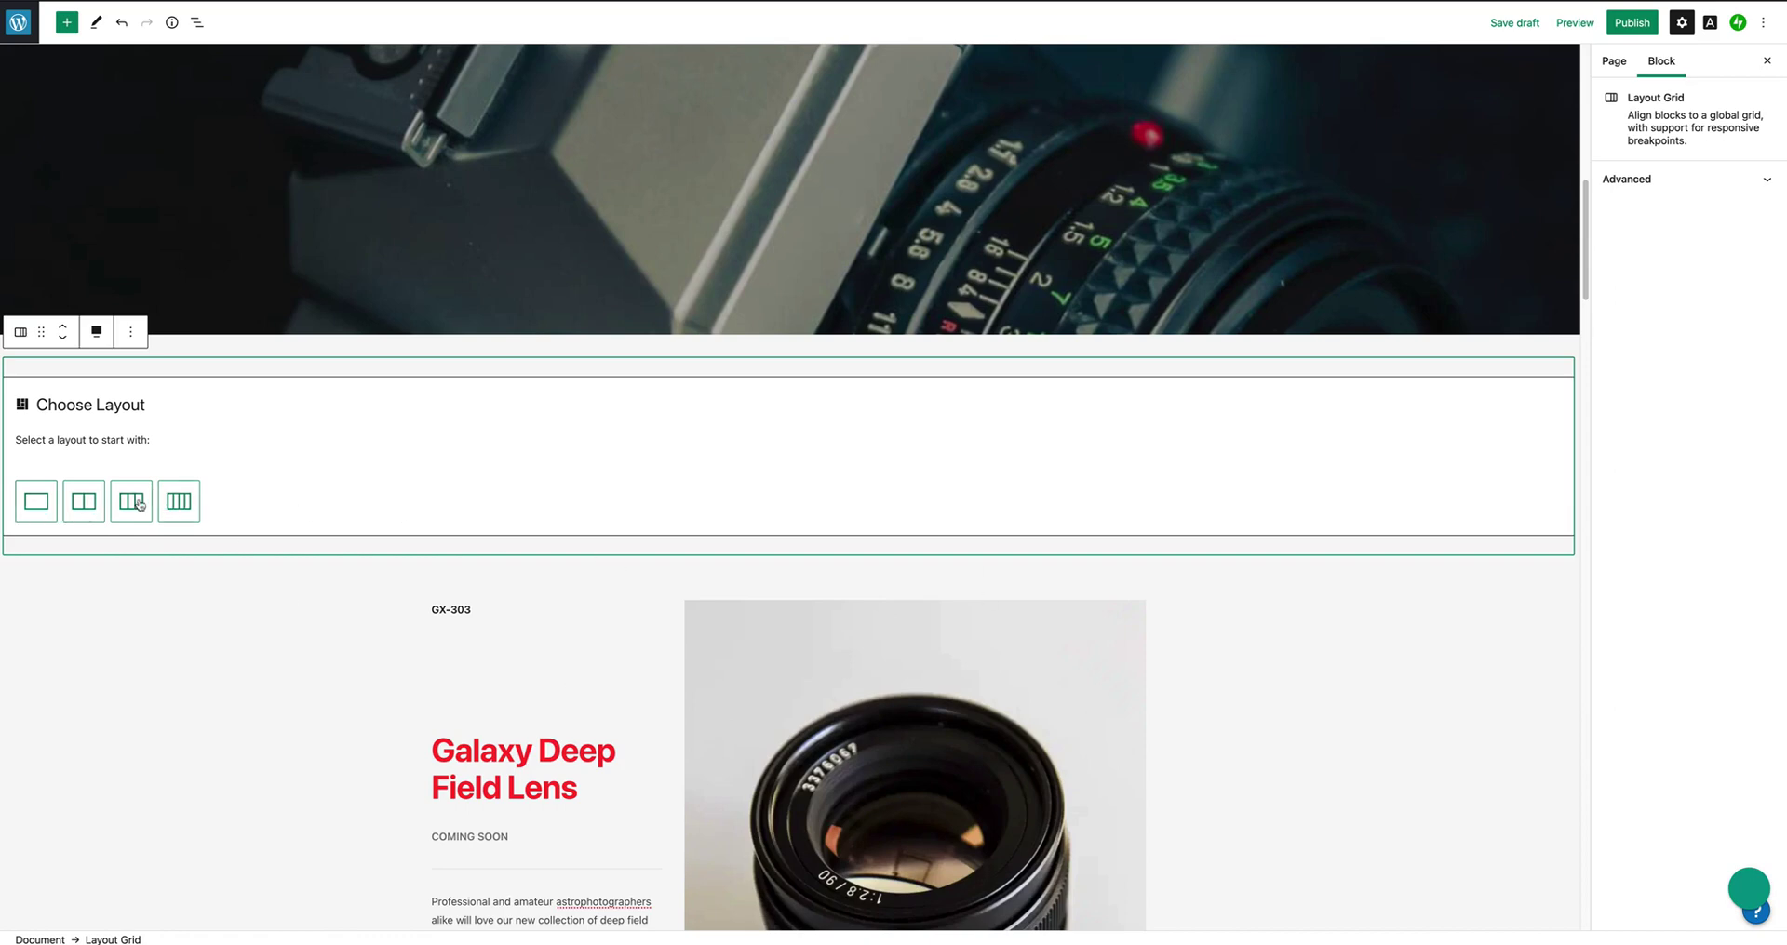
pyautogui.click(41, 503)
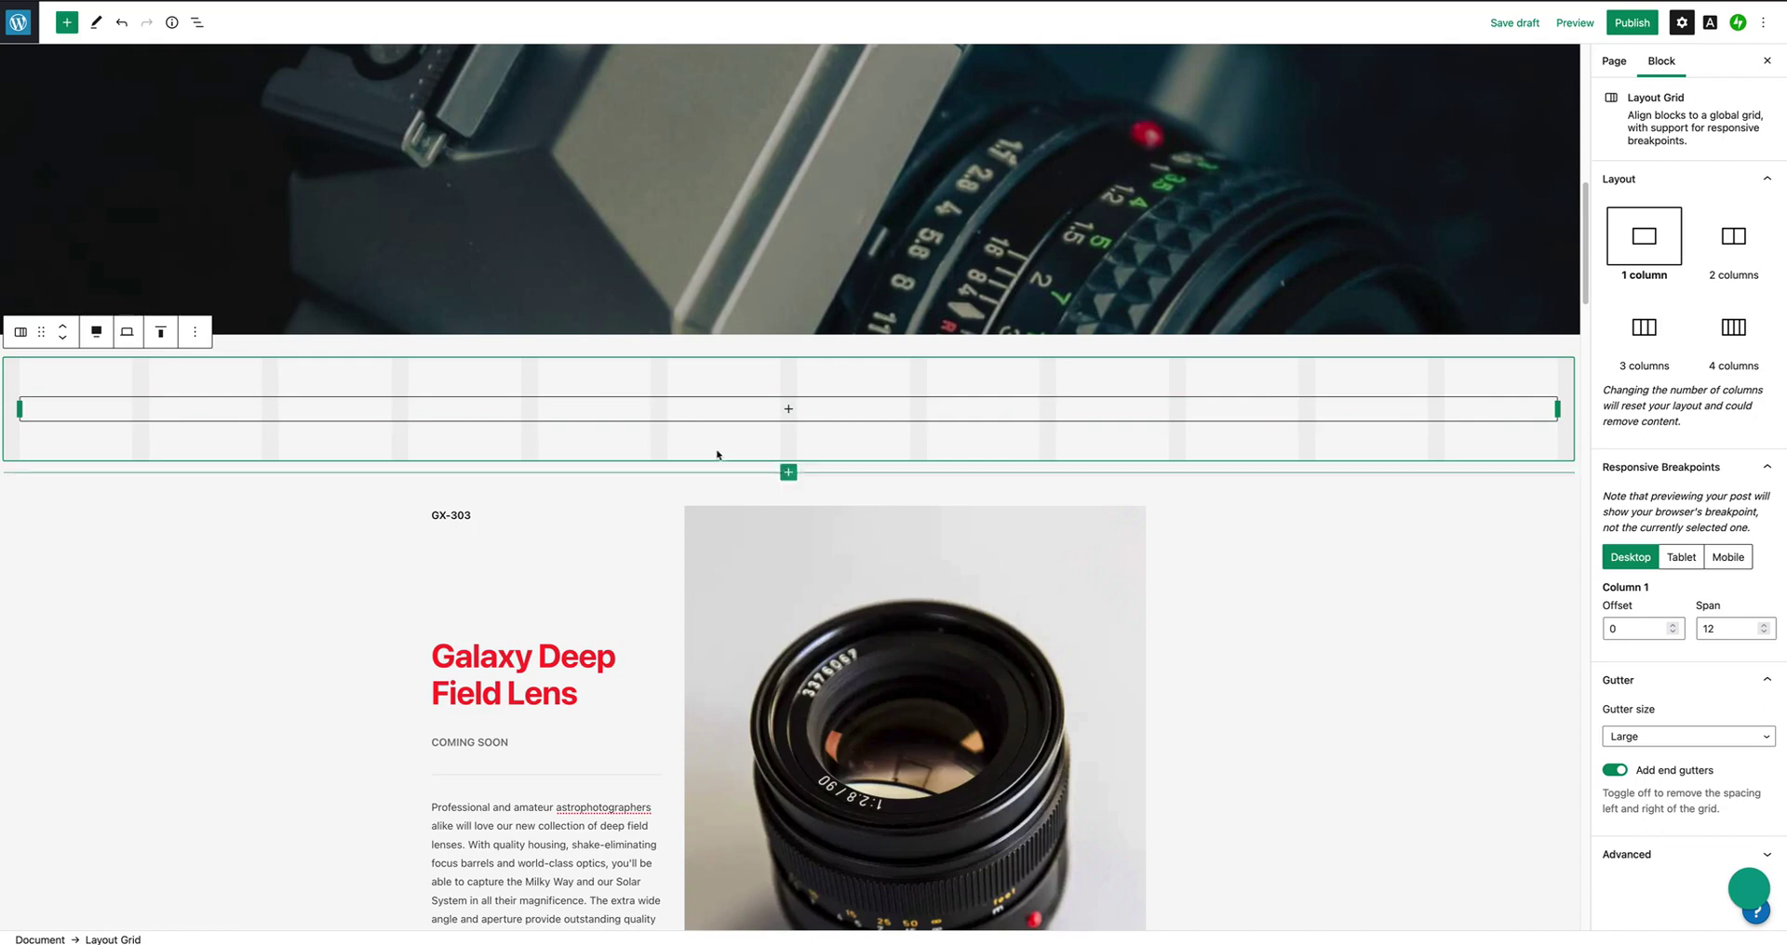
# Select the lens description paragraph below the new one-column Layout Grid.
pyautogui.click(497, 845)
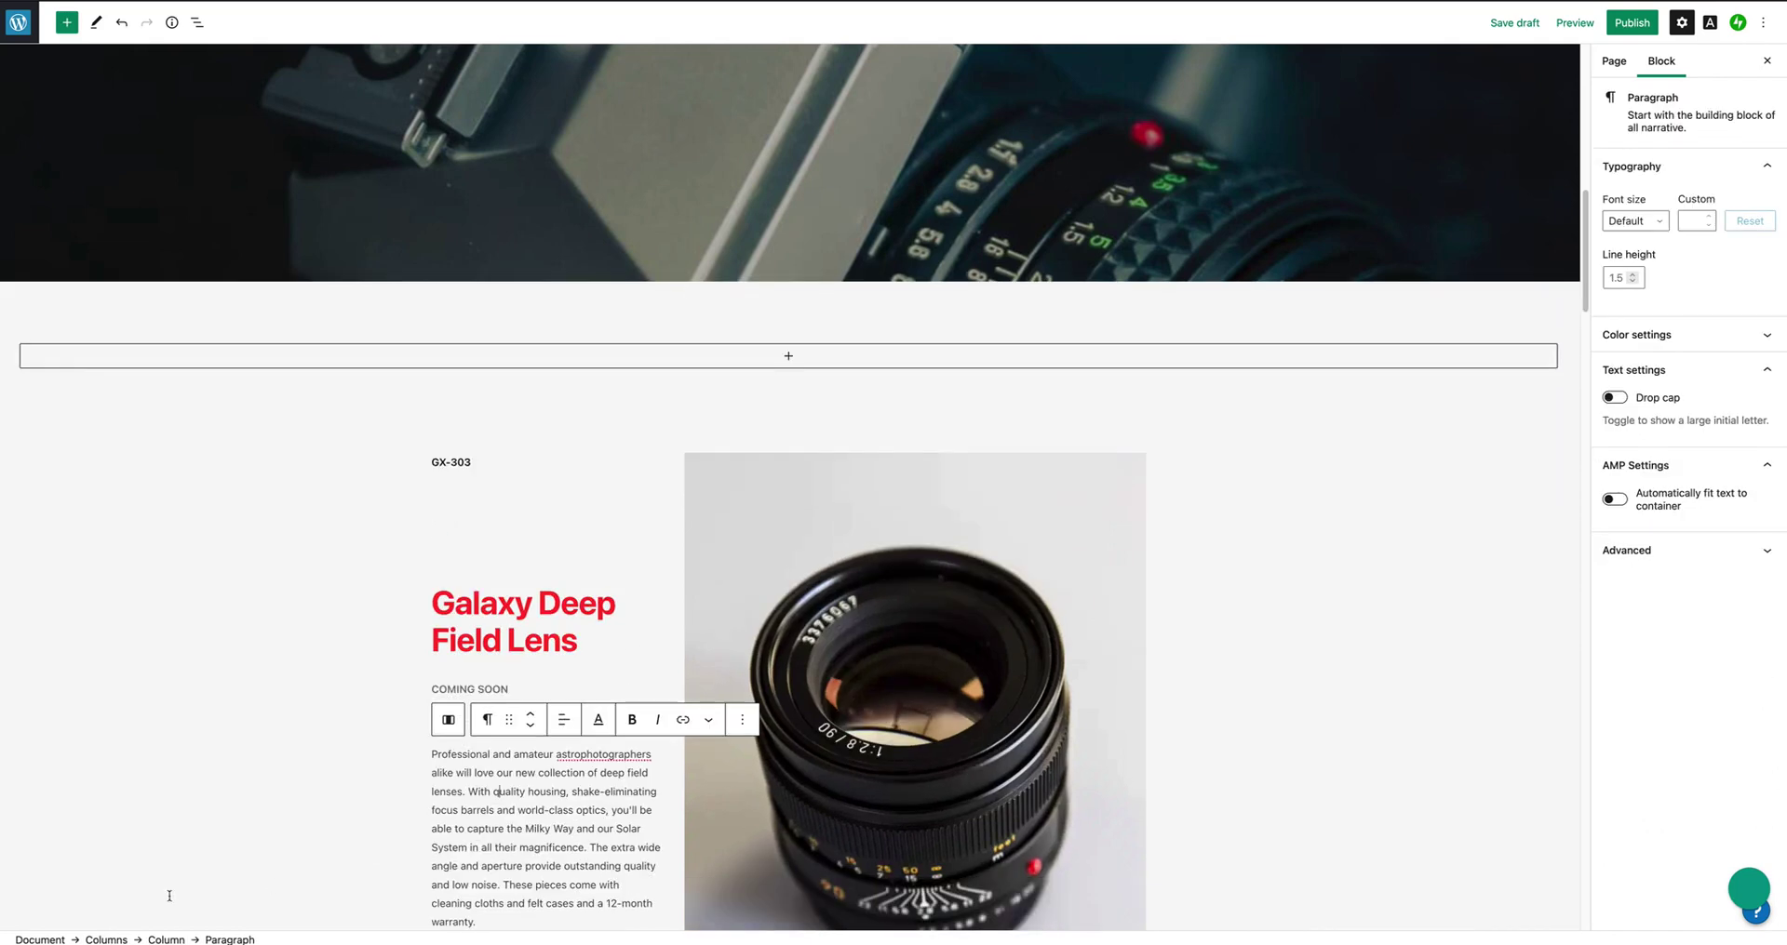
# Drag the Galaxy Deep Field Lens Columns block into the Layout Grid's single column.
pyautogui.click(197, 23)
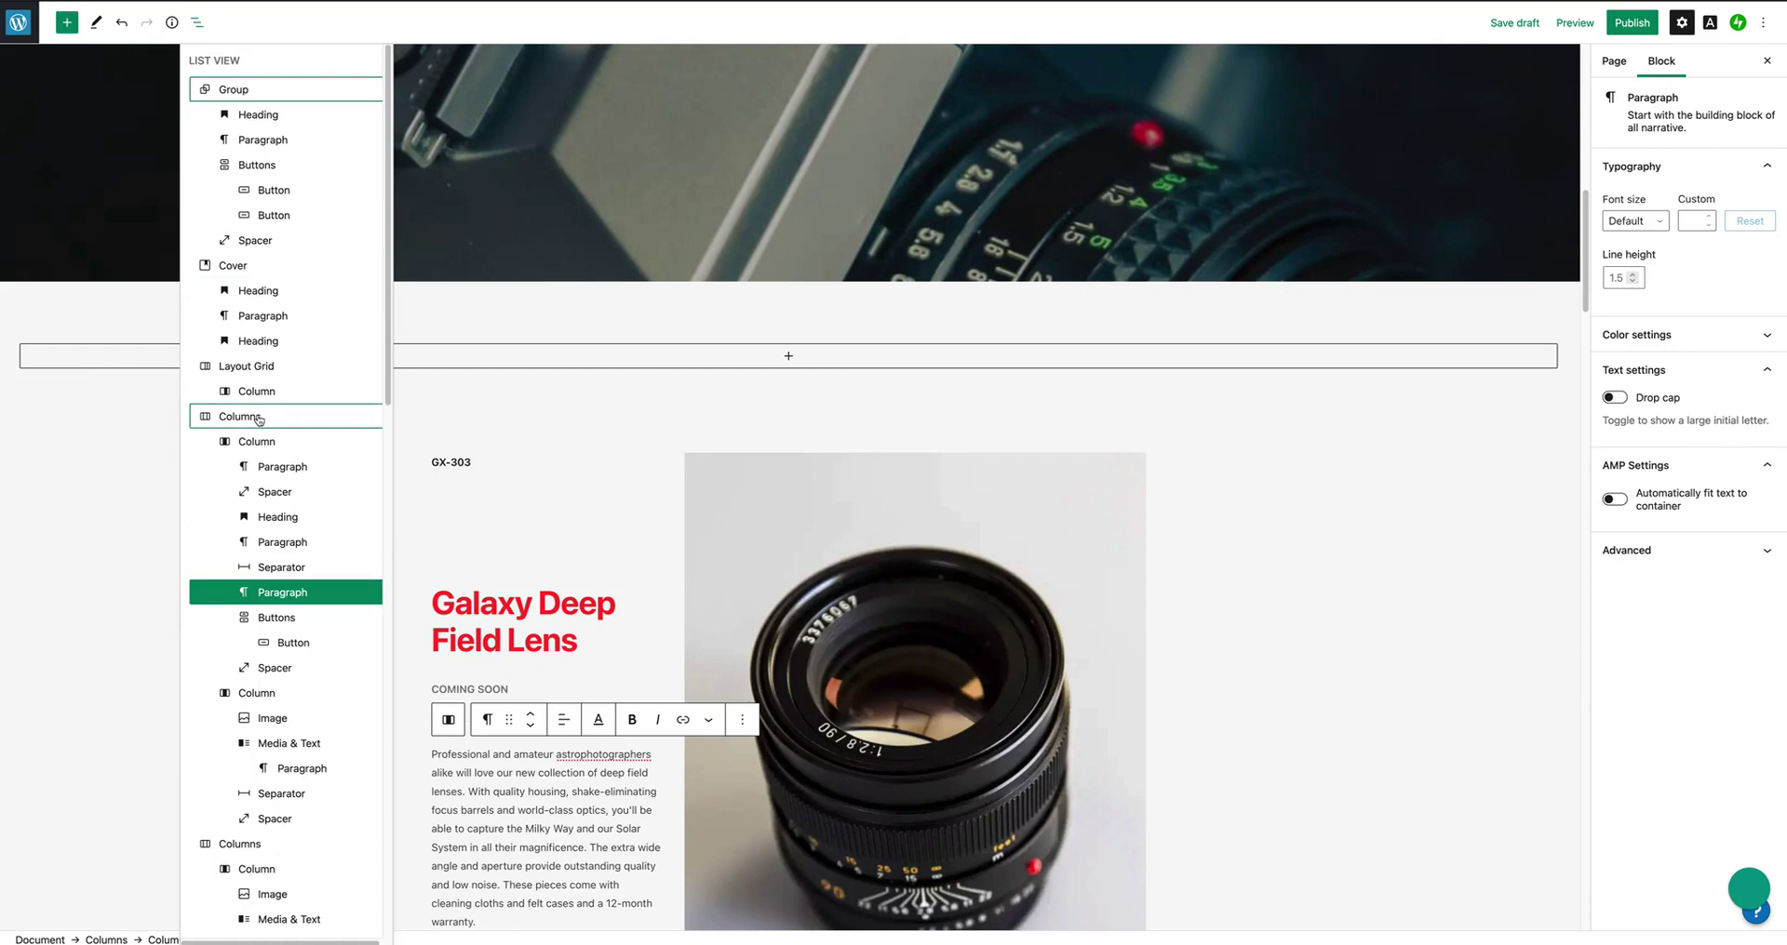
pyautogui.click(1208, 739)
pyautogui.scroll(6, 877, 570)
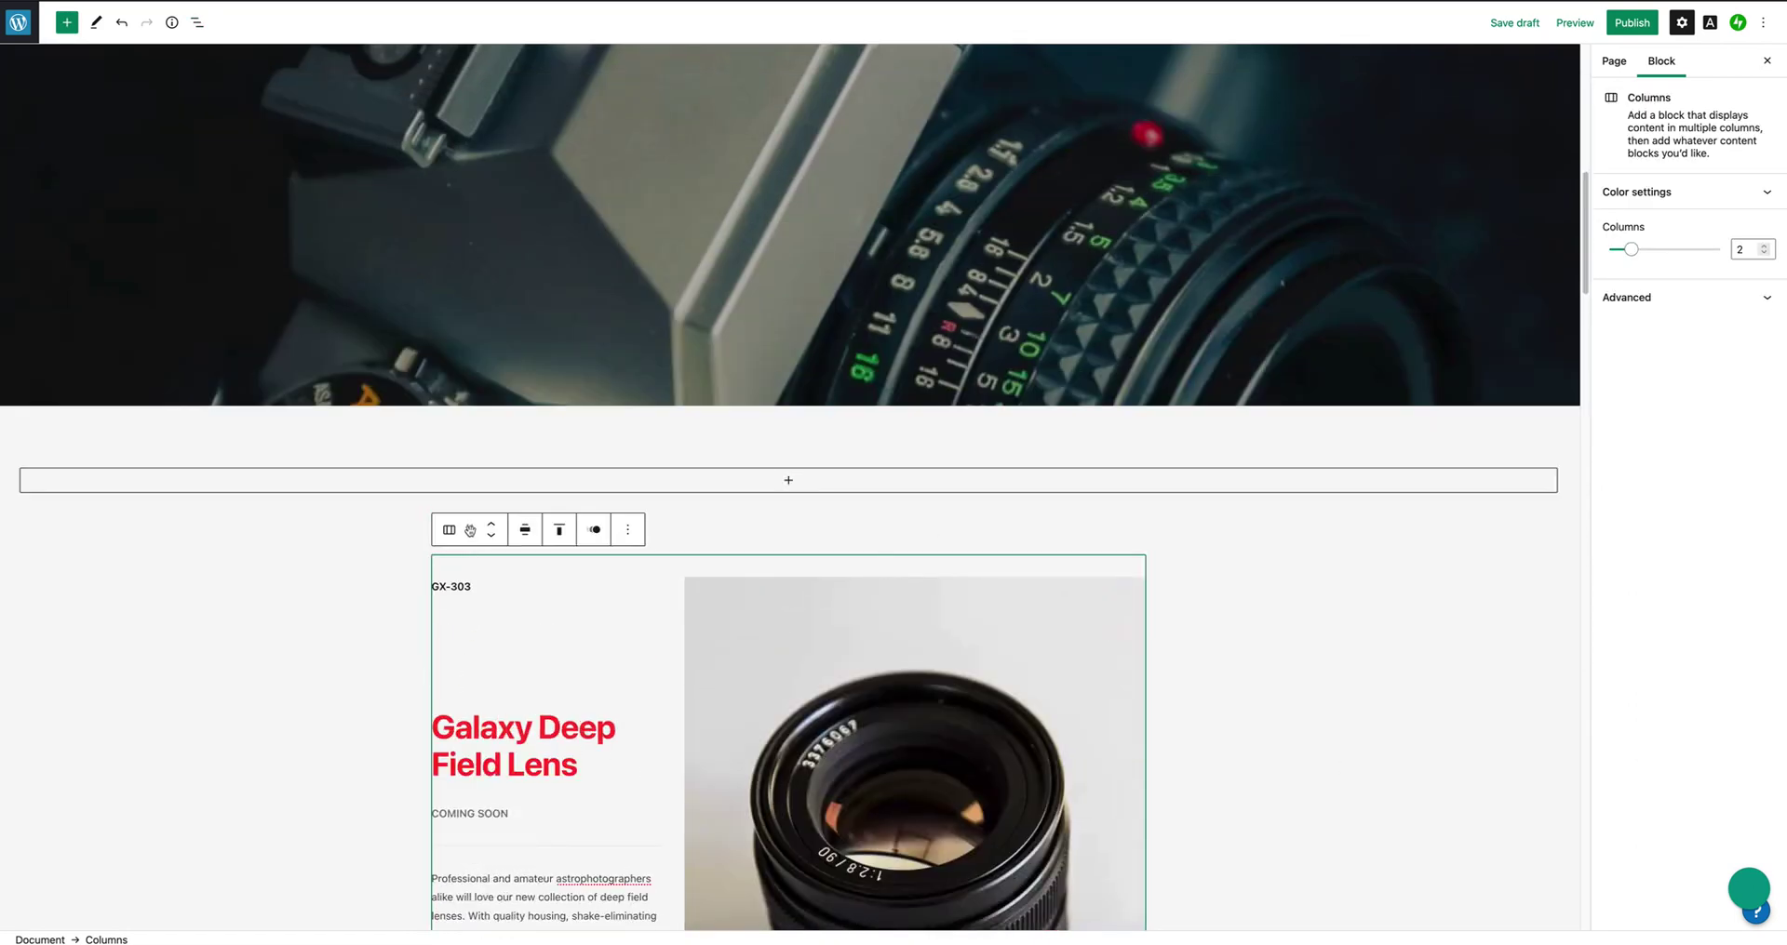
pyautogui.moveTo(469, 530); pyautogui.dragTo(496, 504)
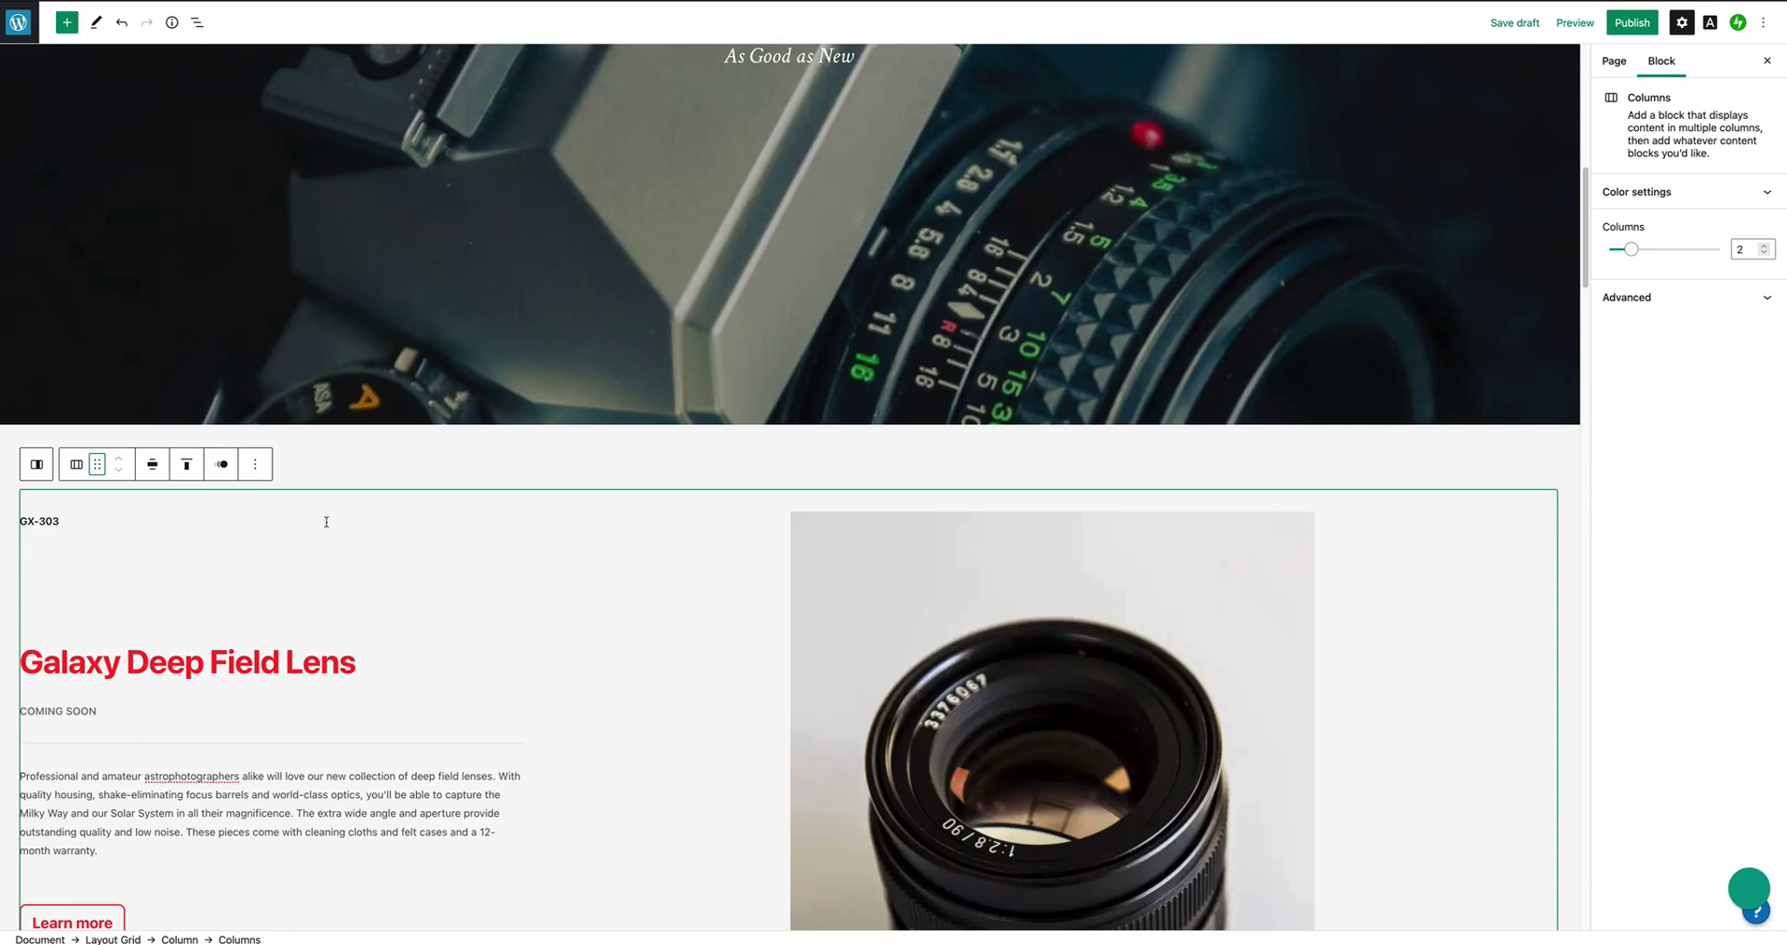
pyautogui.scroll(-5, 639, 701)
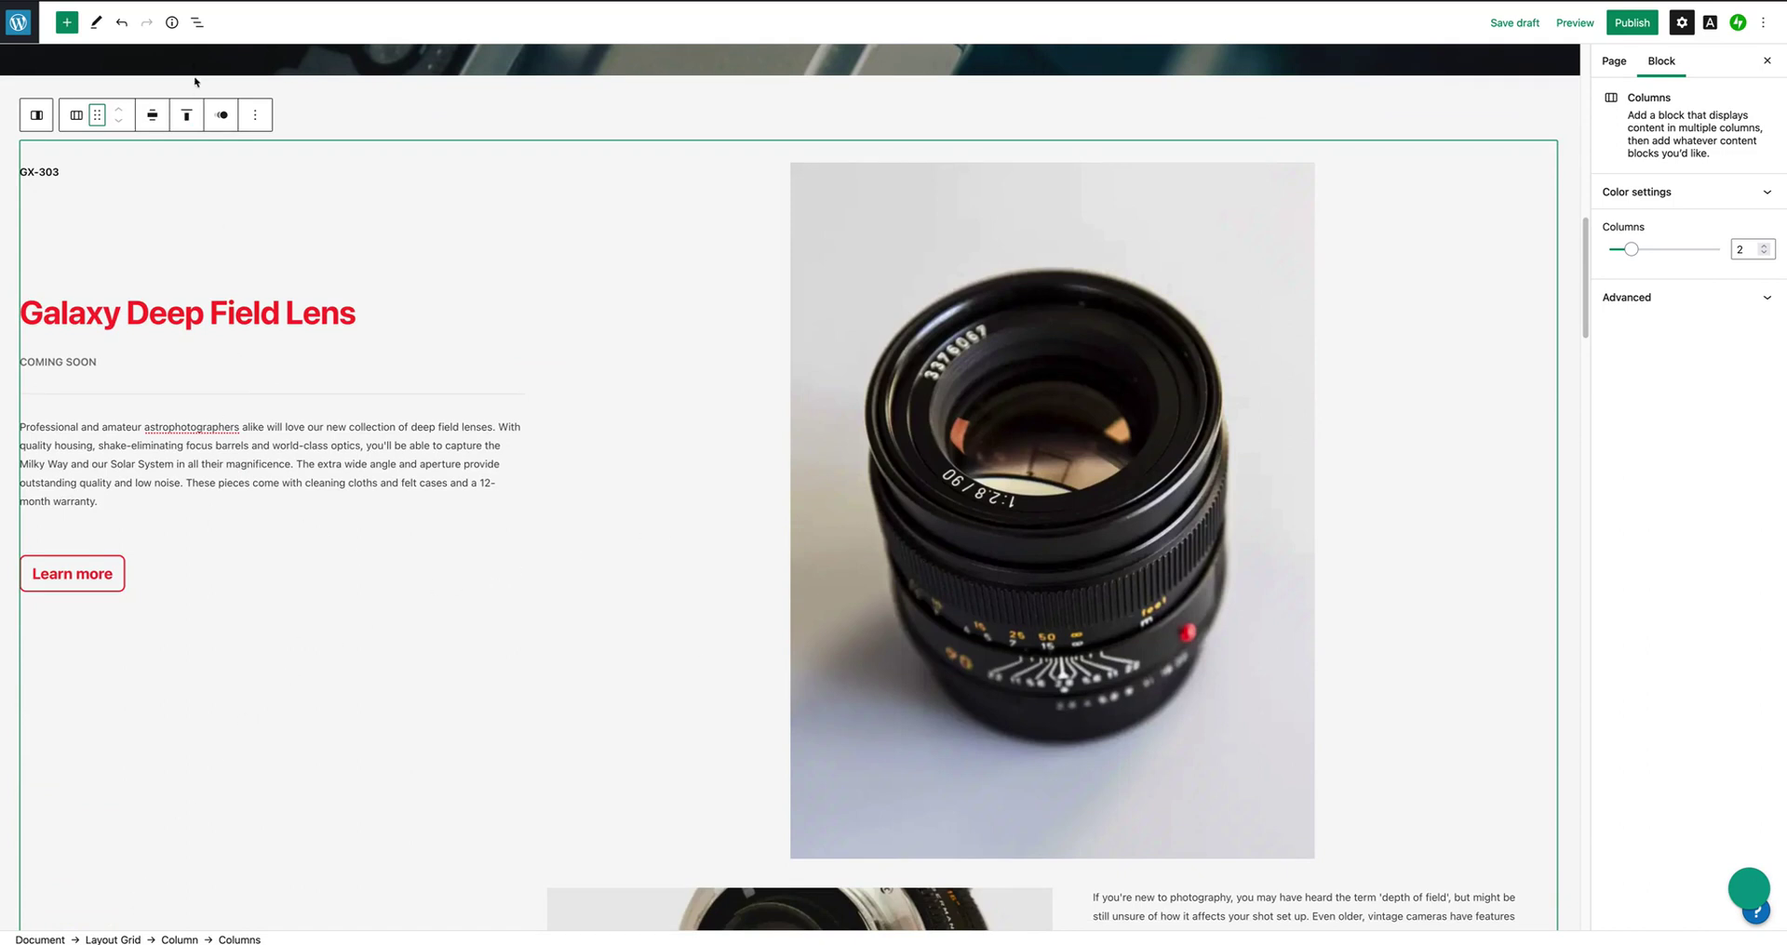
# Give the Layout Grid column a desktop offset of 1 and span of 10, then deselect it.
pyautogui.click(198, 24)
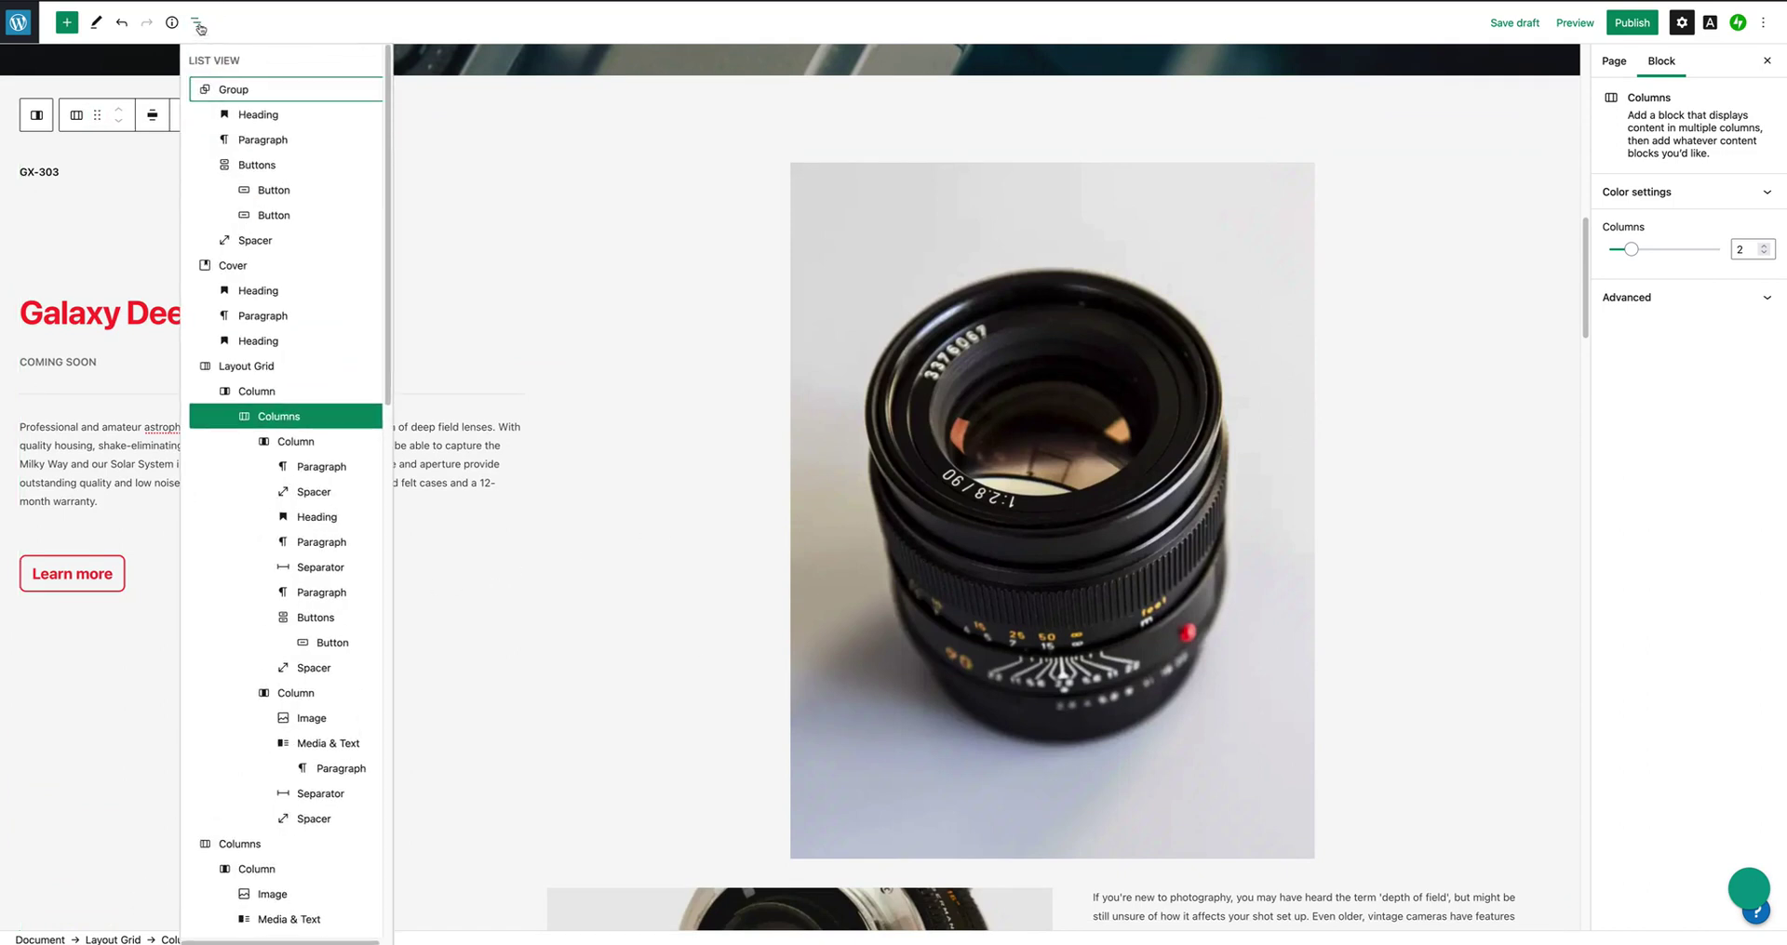
pyautogui.click(629, 540)
pyautogui.scroll(-3, 642, 544)
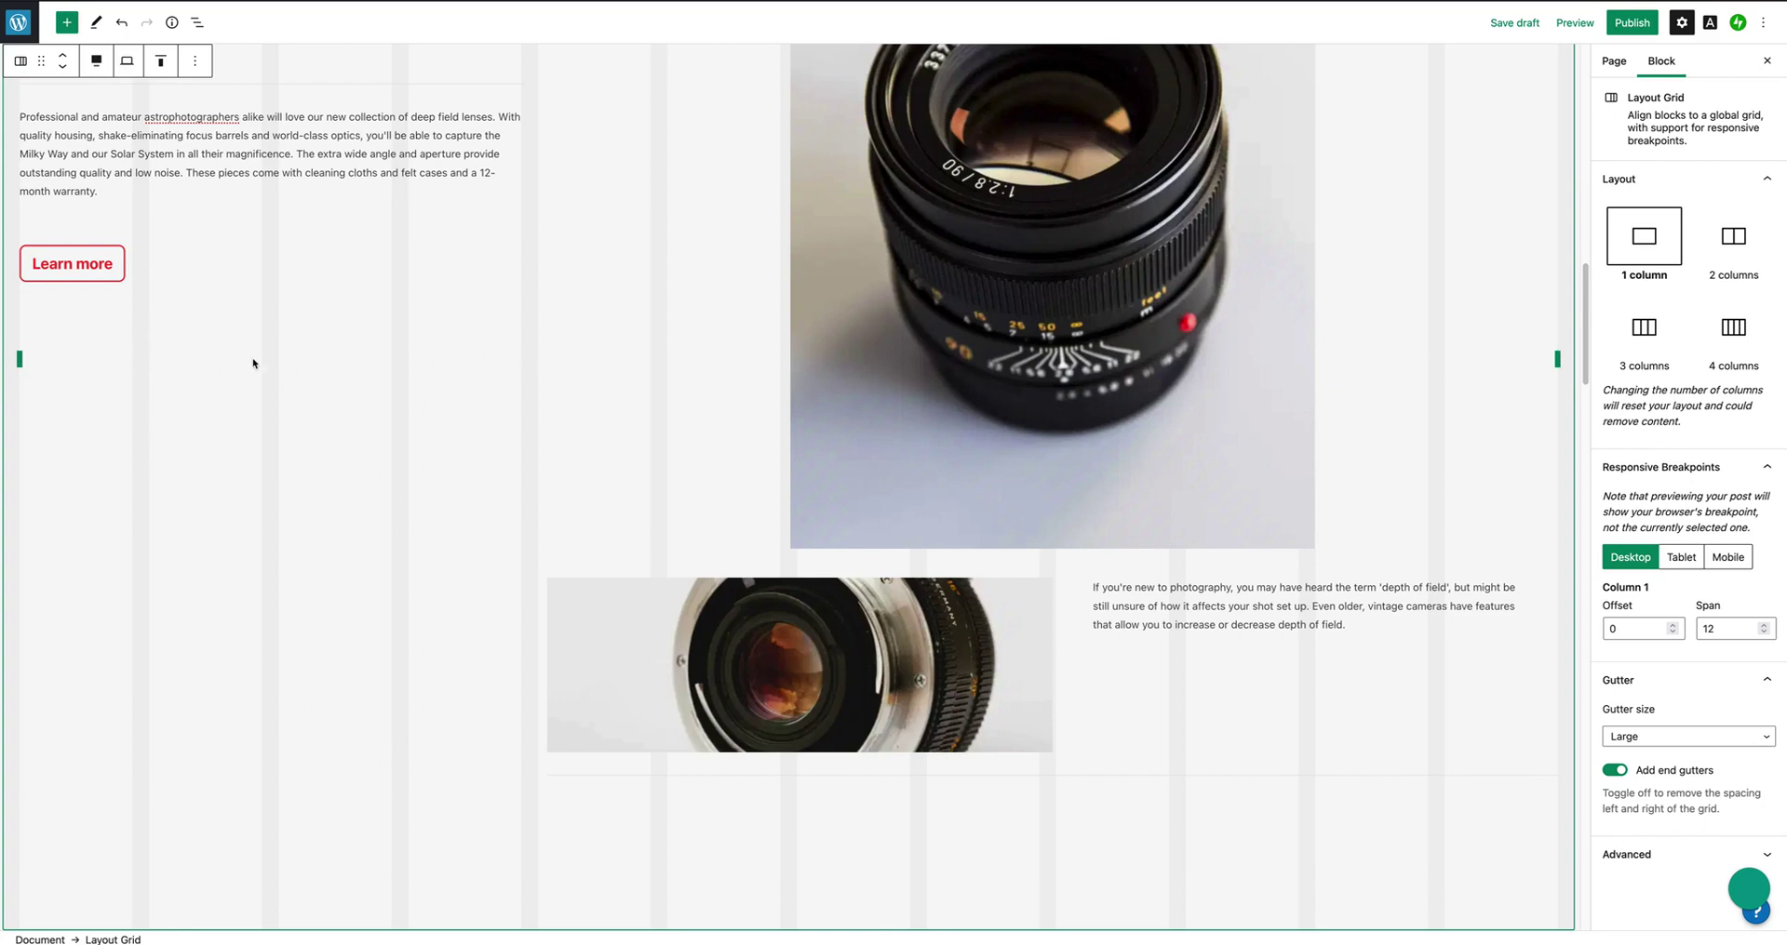
pyautogui.moveTo(20, 363); pyautogui.dragTo(116, 366)
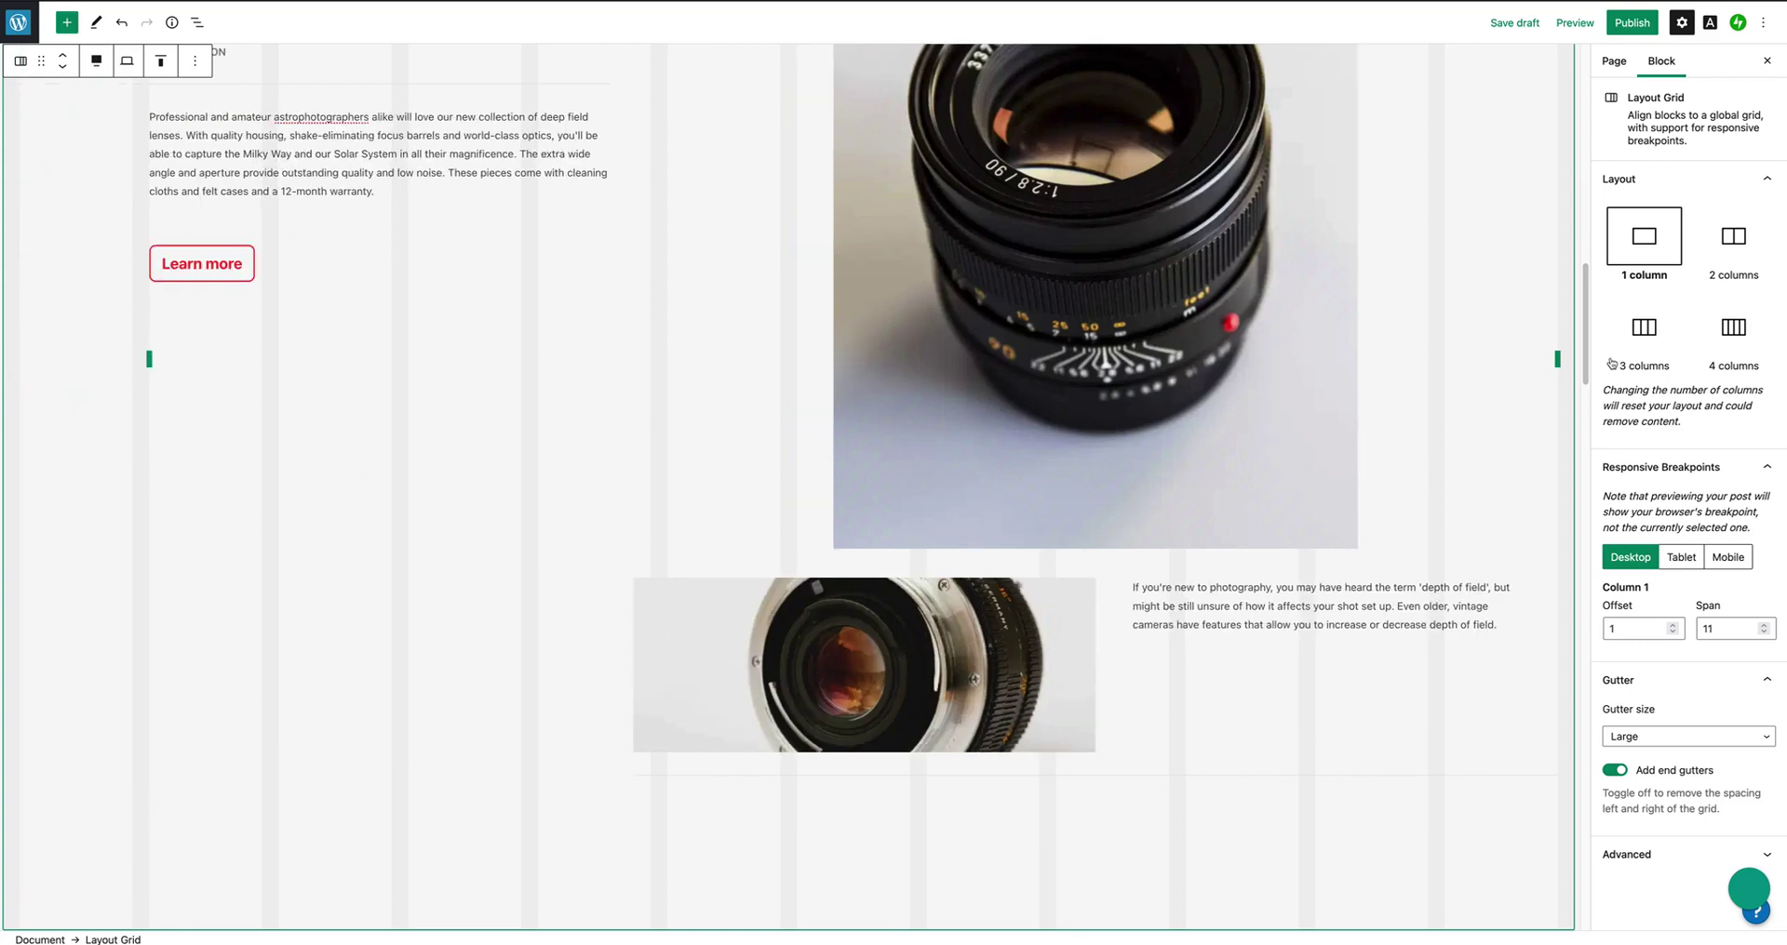
pyautogui.moveTo(1557, 359); pyautogui.dragTo(1433, 365)
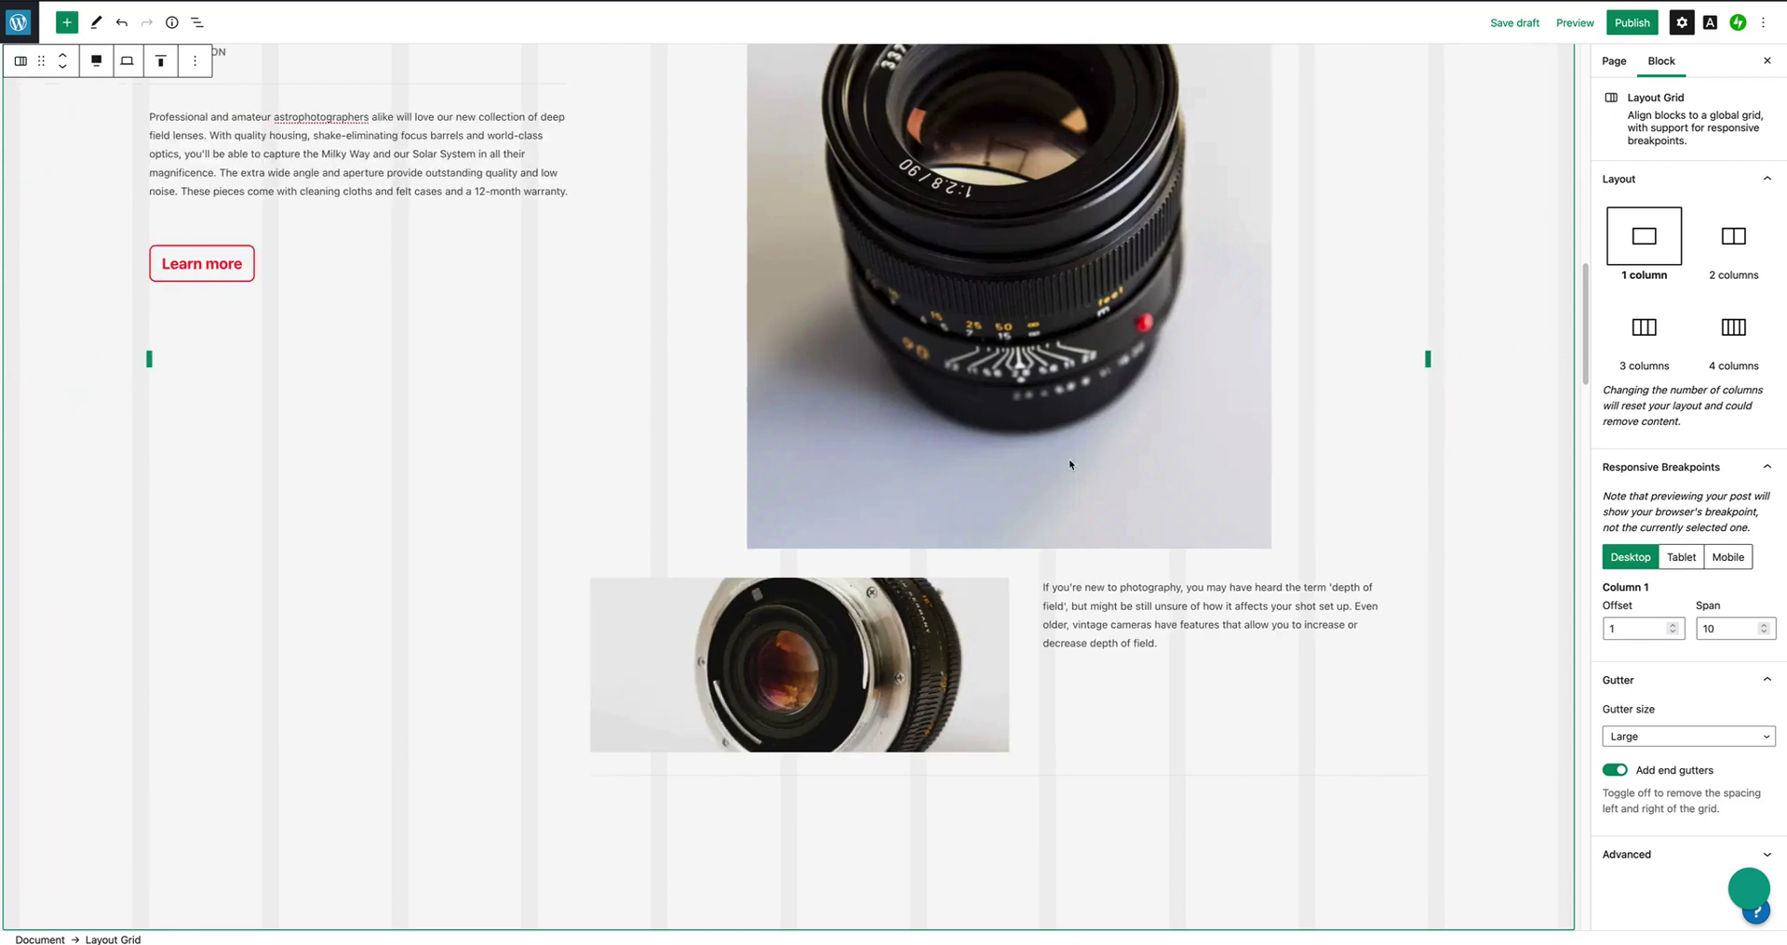
pyautogui.scroll(5, 1070, 465)
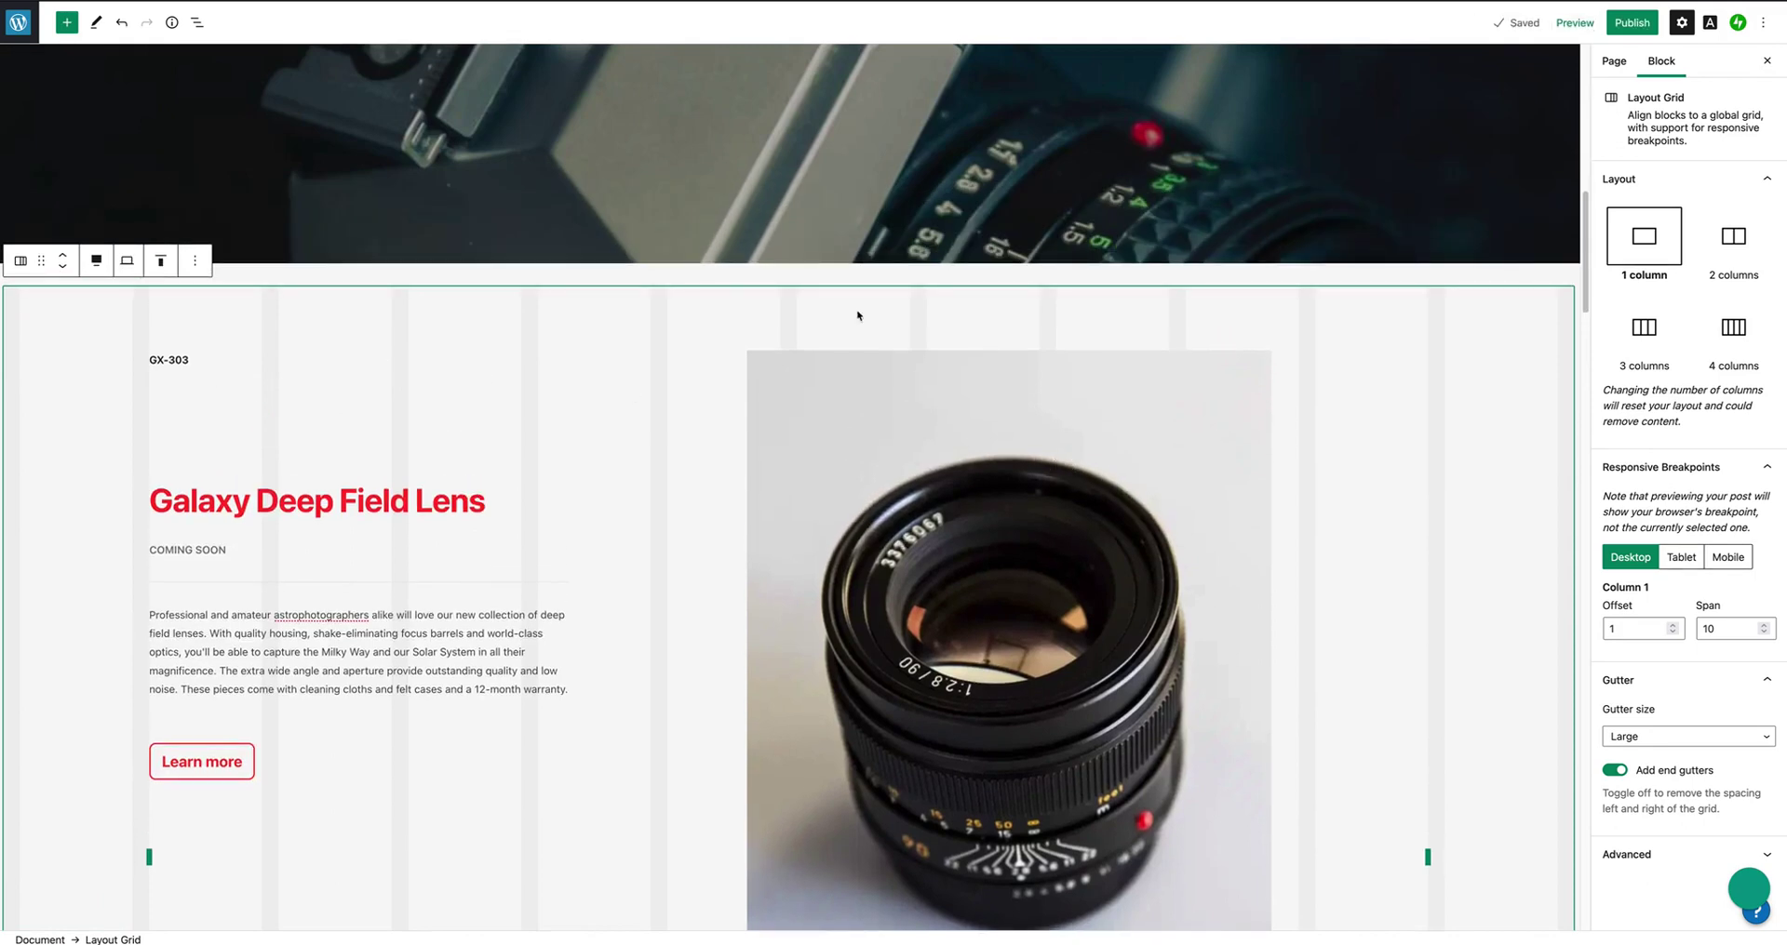
pyautogui.click(1348, 279)
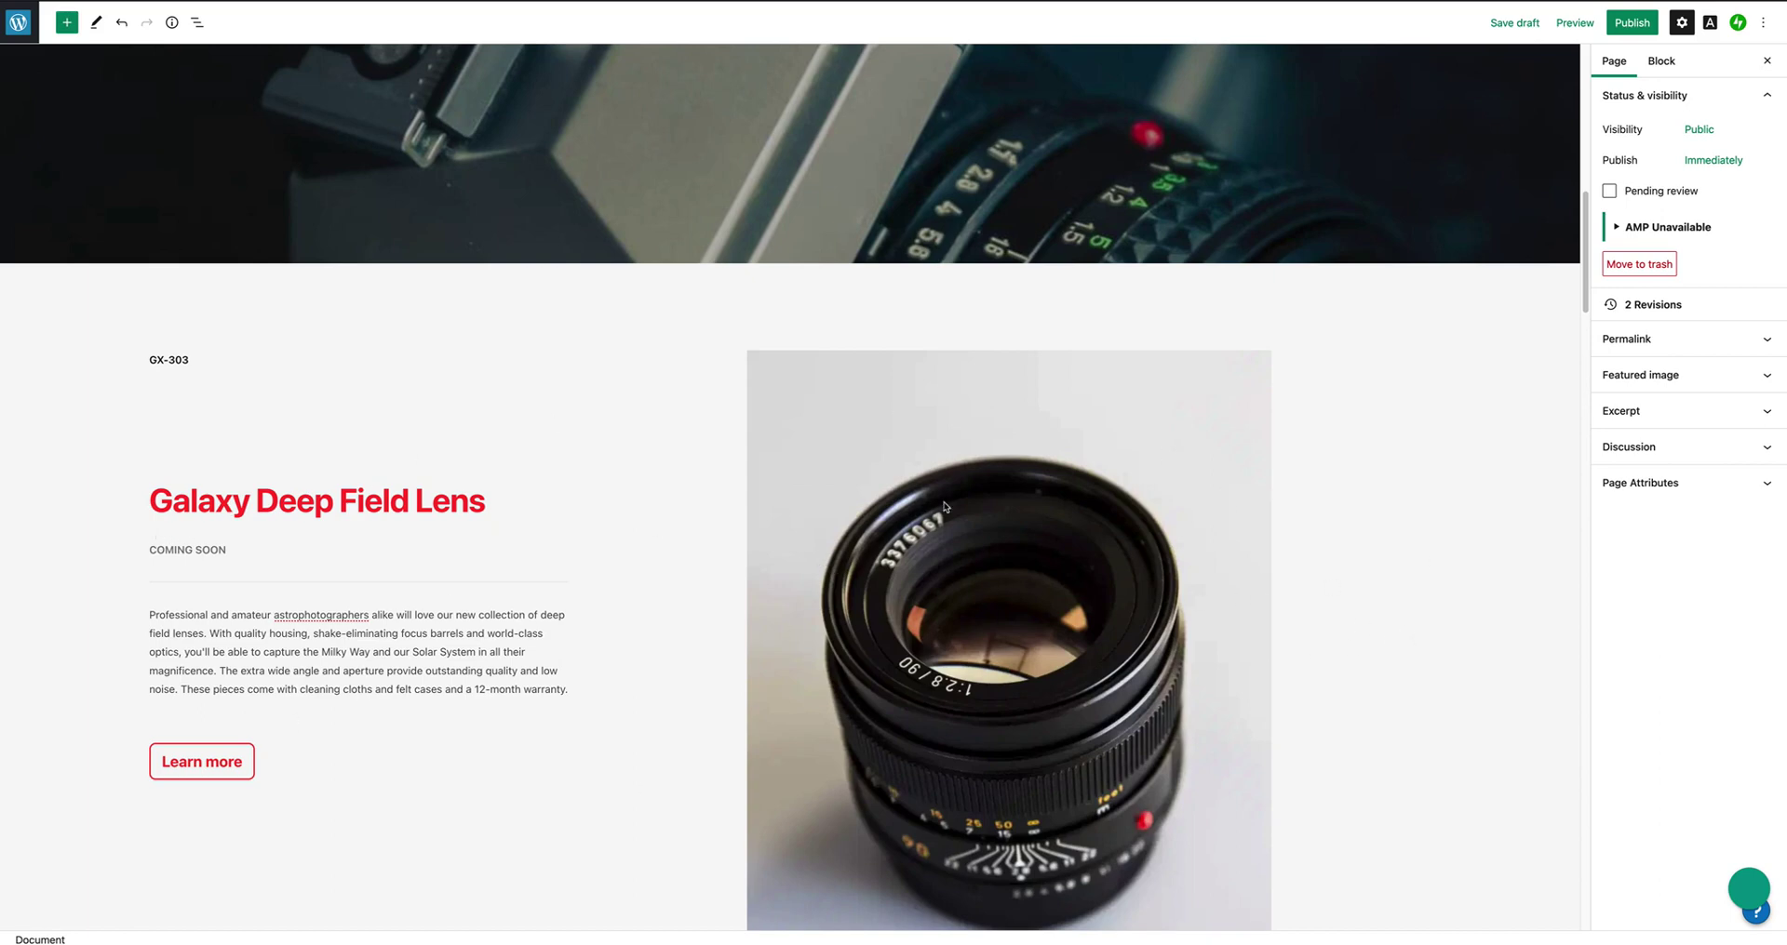
# Select the Layout Grid and switch it to a 2-column layout.
pyautogui.click(197, 22)
pyautogui.click(253, 368)
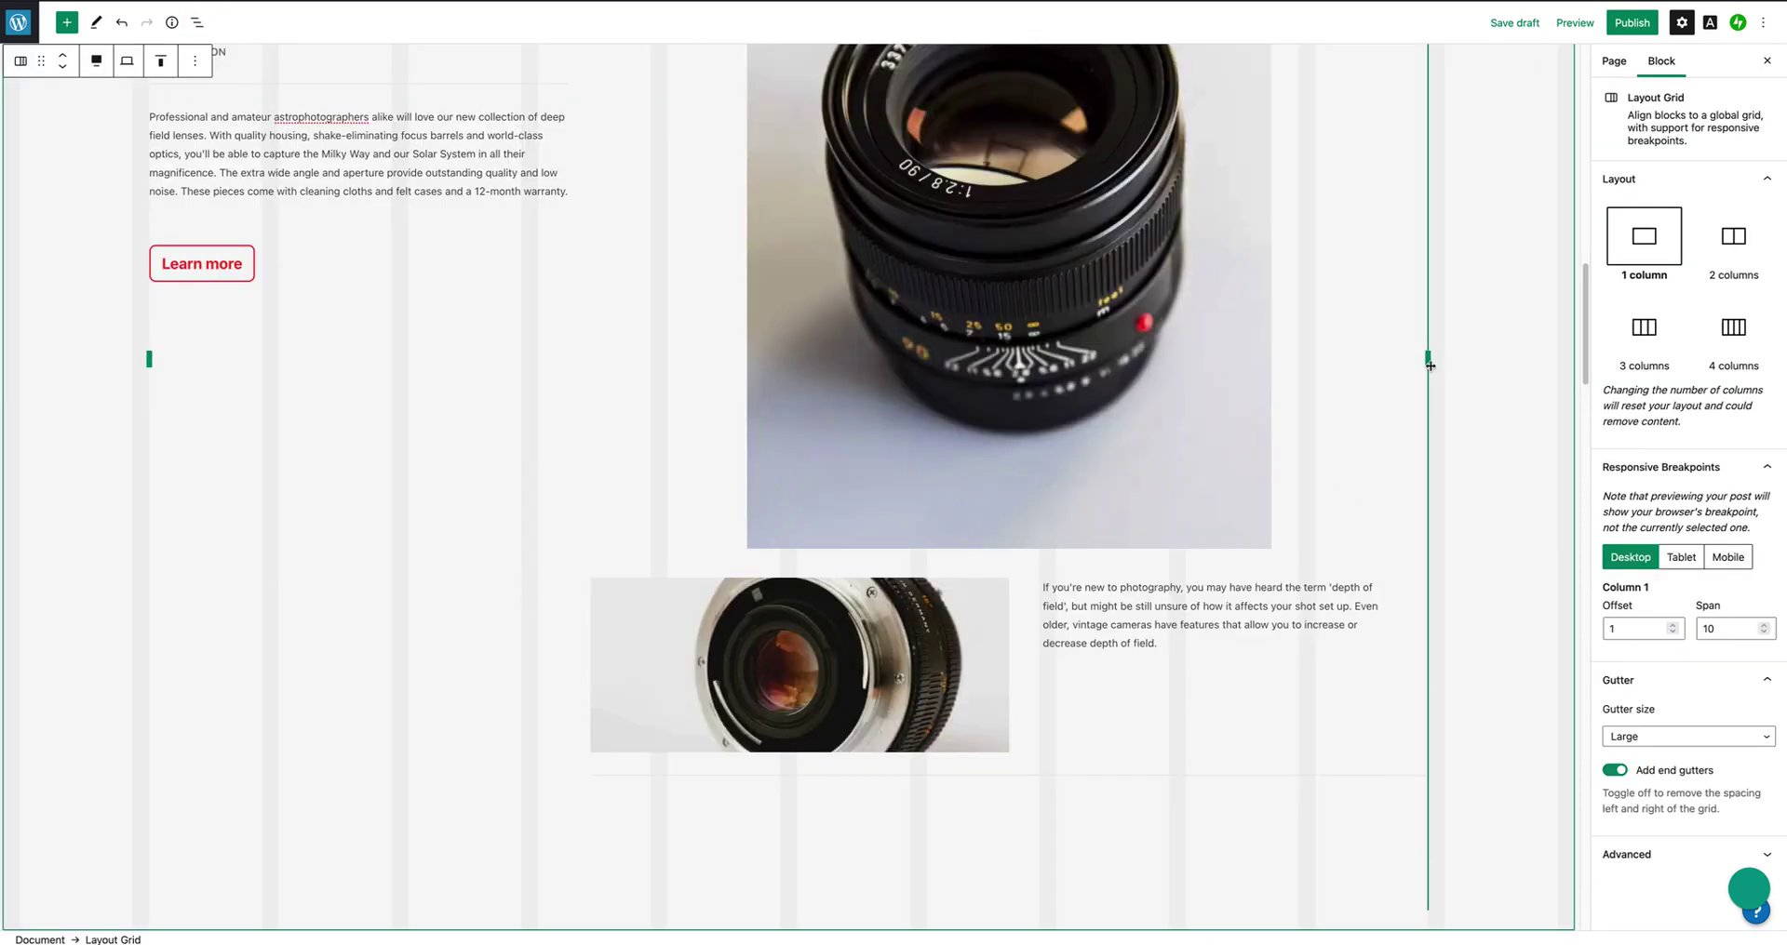
pyautogui.moveTo(1430, 366); pyautogui.dragTo(1458, 394)
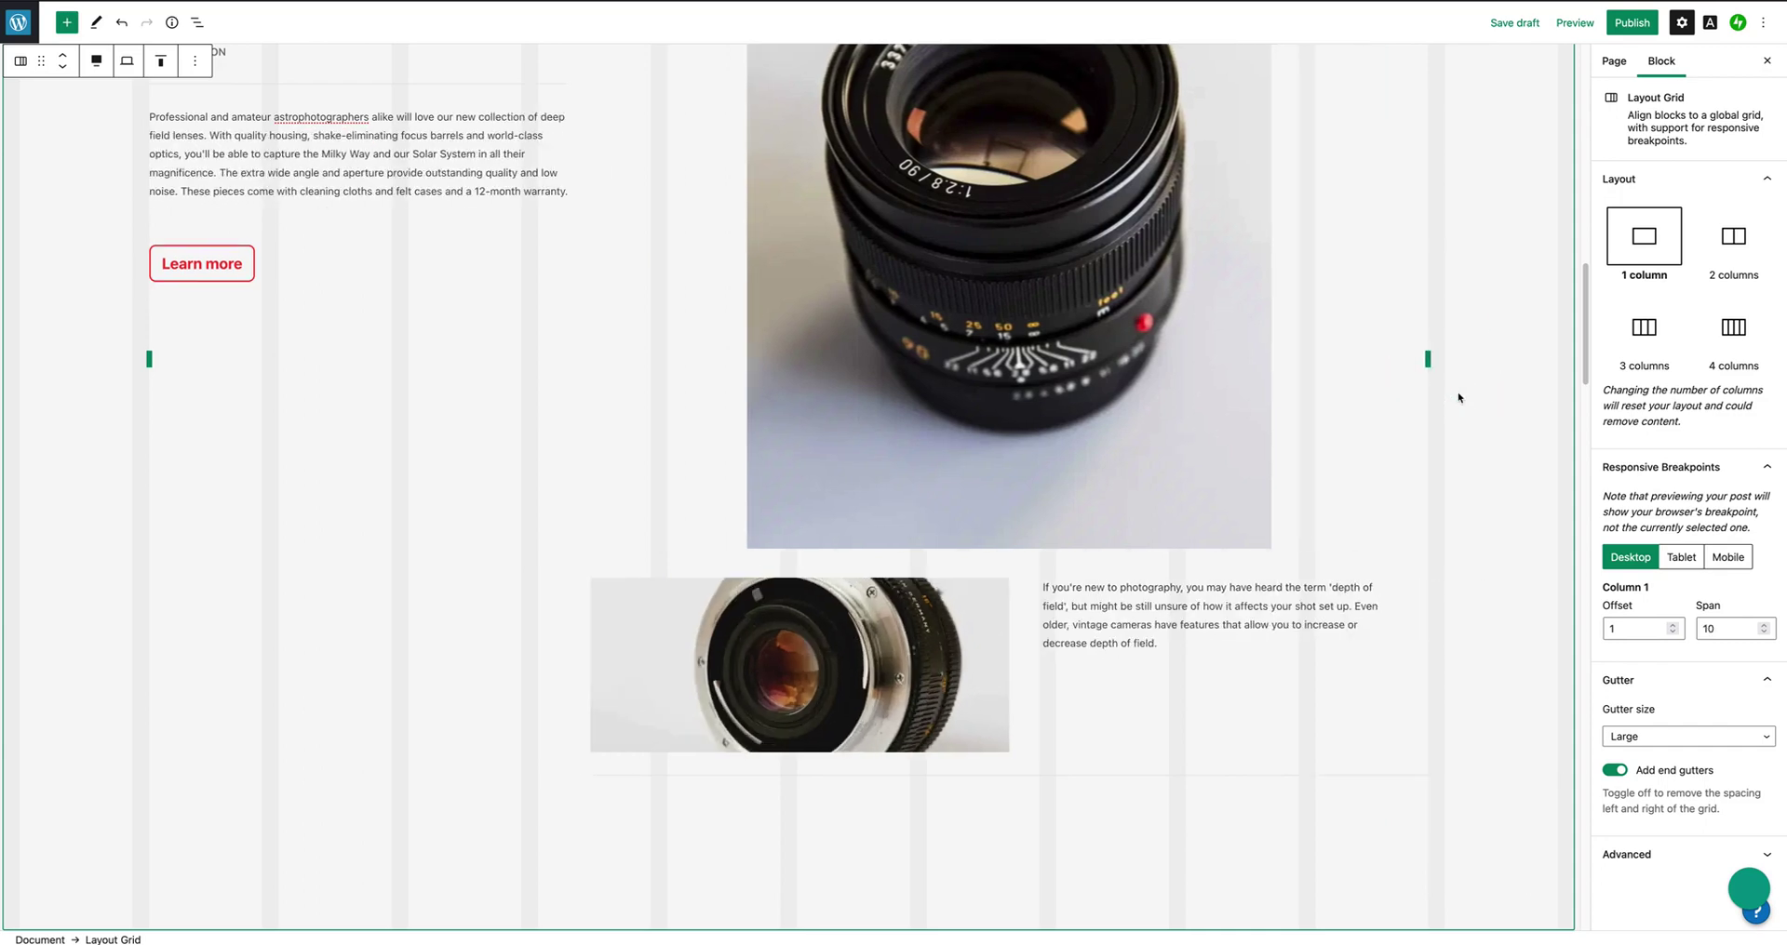
pyautogui.click(1744, 235)
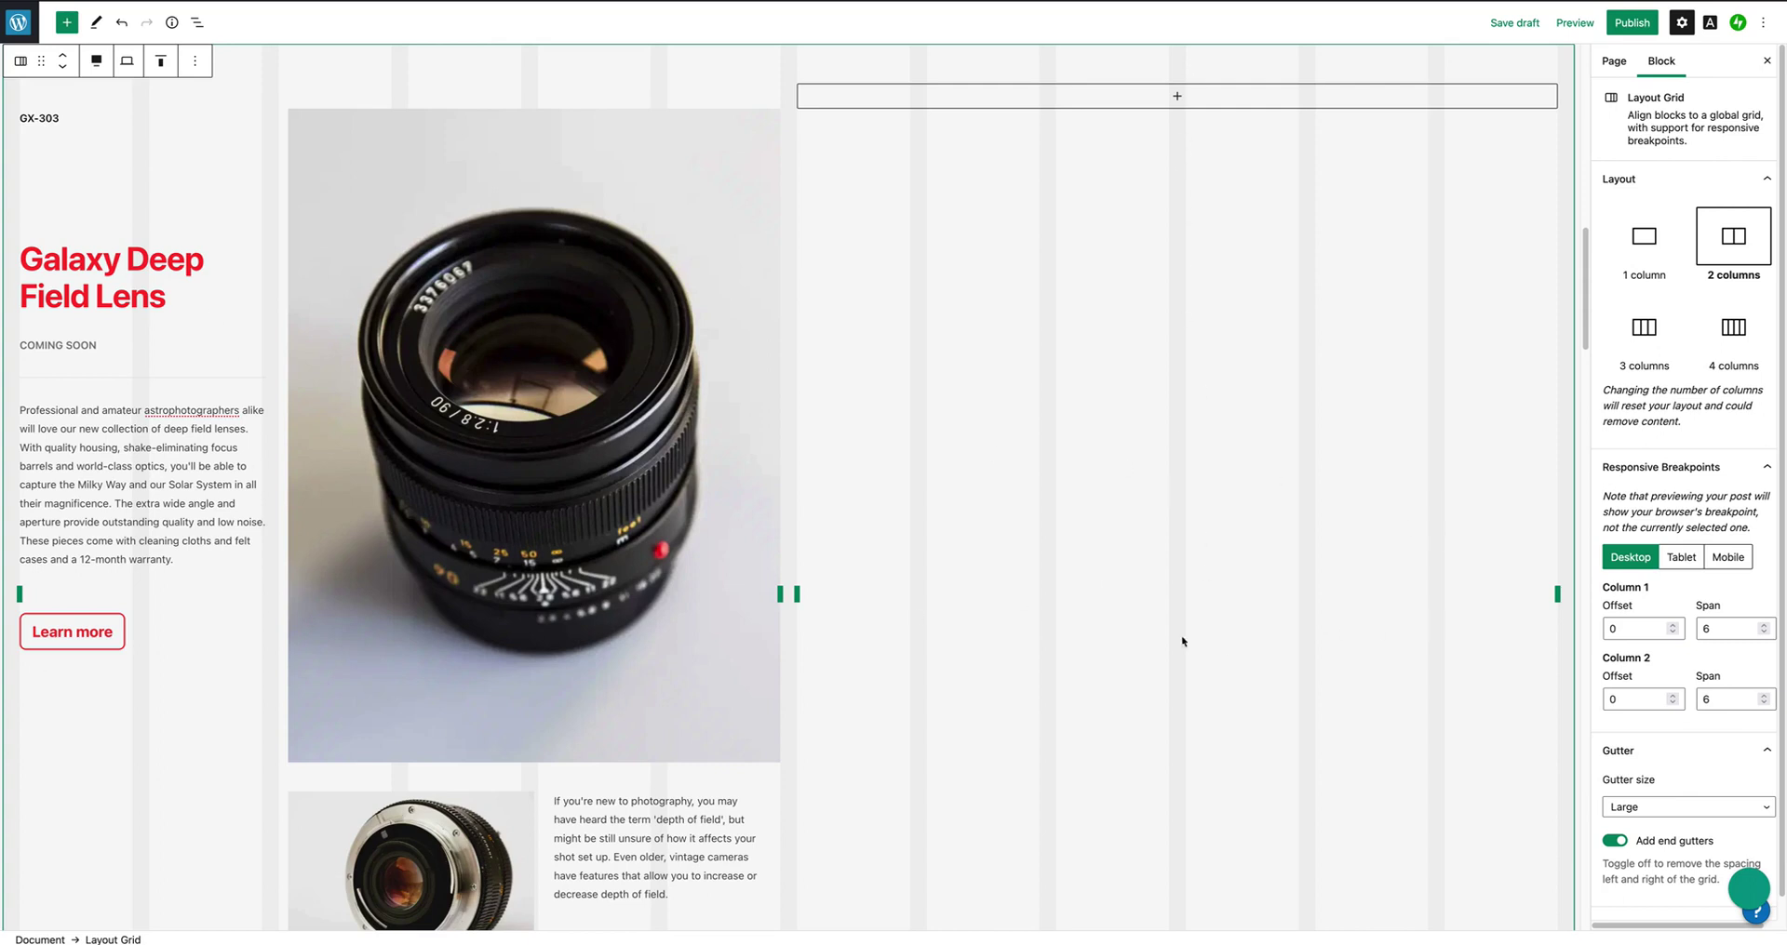
# Resize and indent the grid columns, then undo back to one column at offset 1, span 10.
pyautogui.moveTo(796, 594); pyautogui.dragTo(1293, 581)
pyautogui.moveTo(783, 595); pyautogui.dragTo(1297, 594)
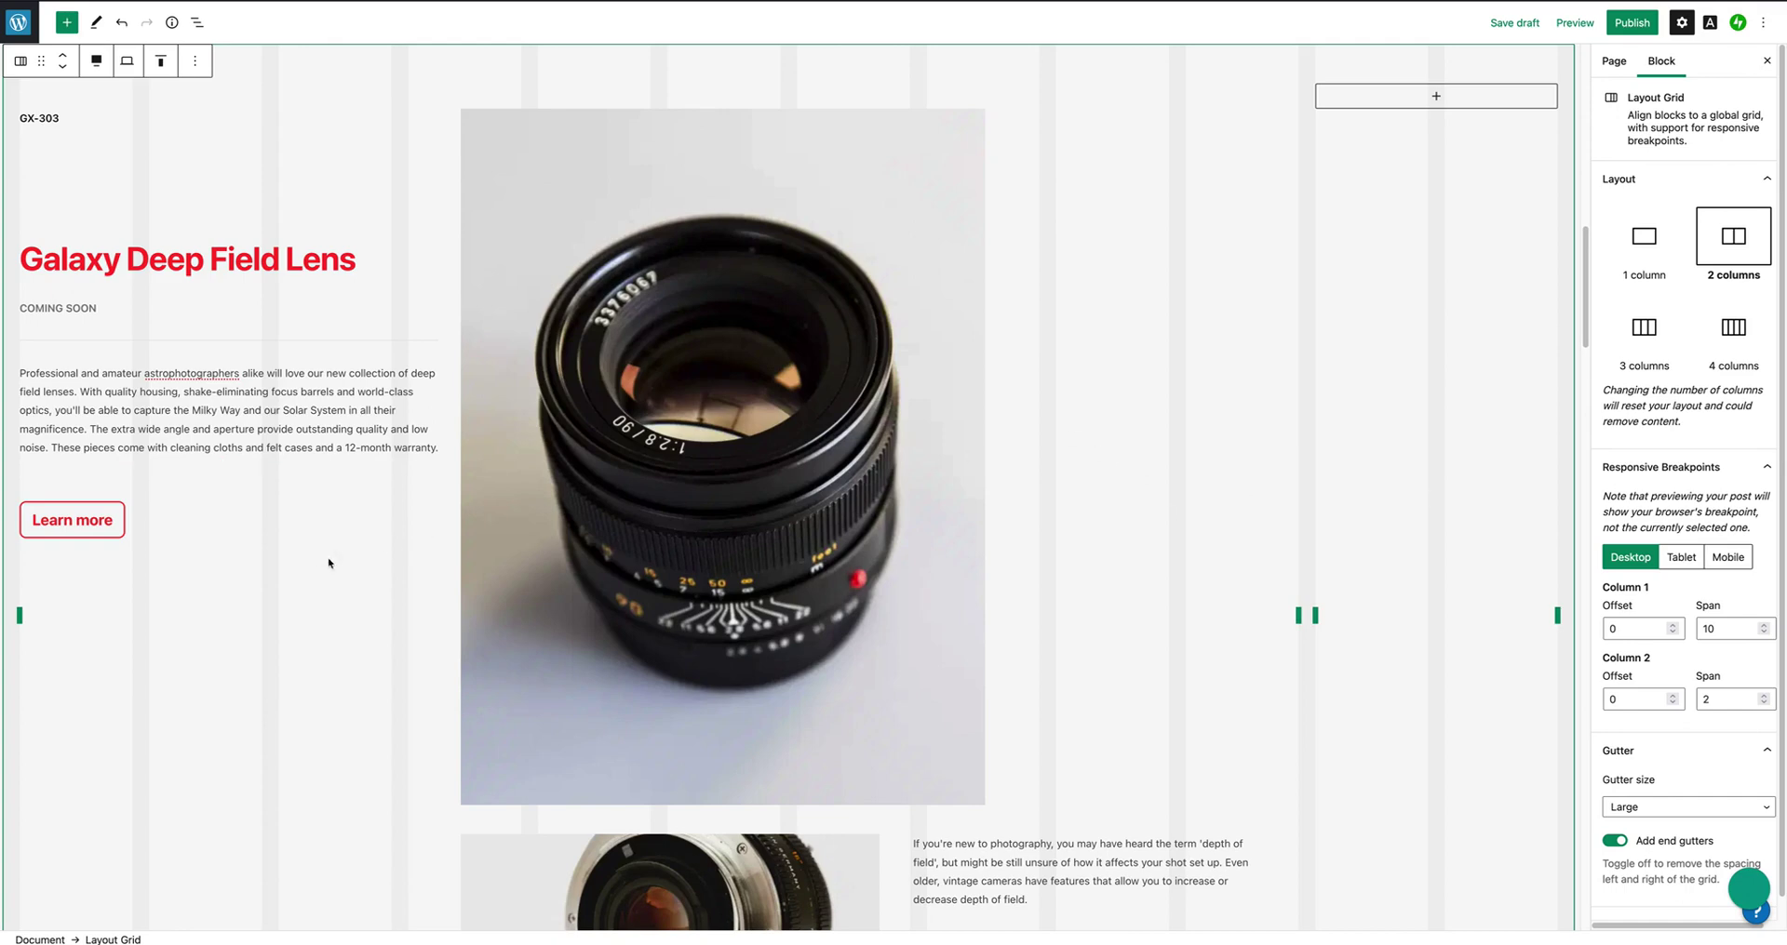
pyautogui.moveTo(20, 616); pyautogui.dragTo(139, 619)
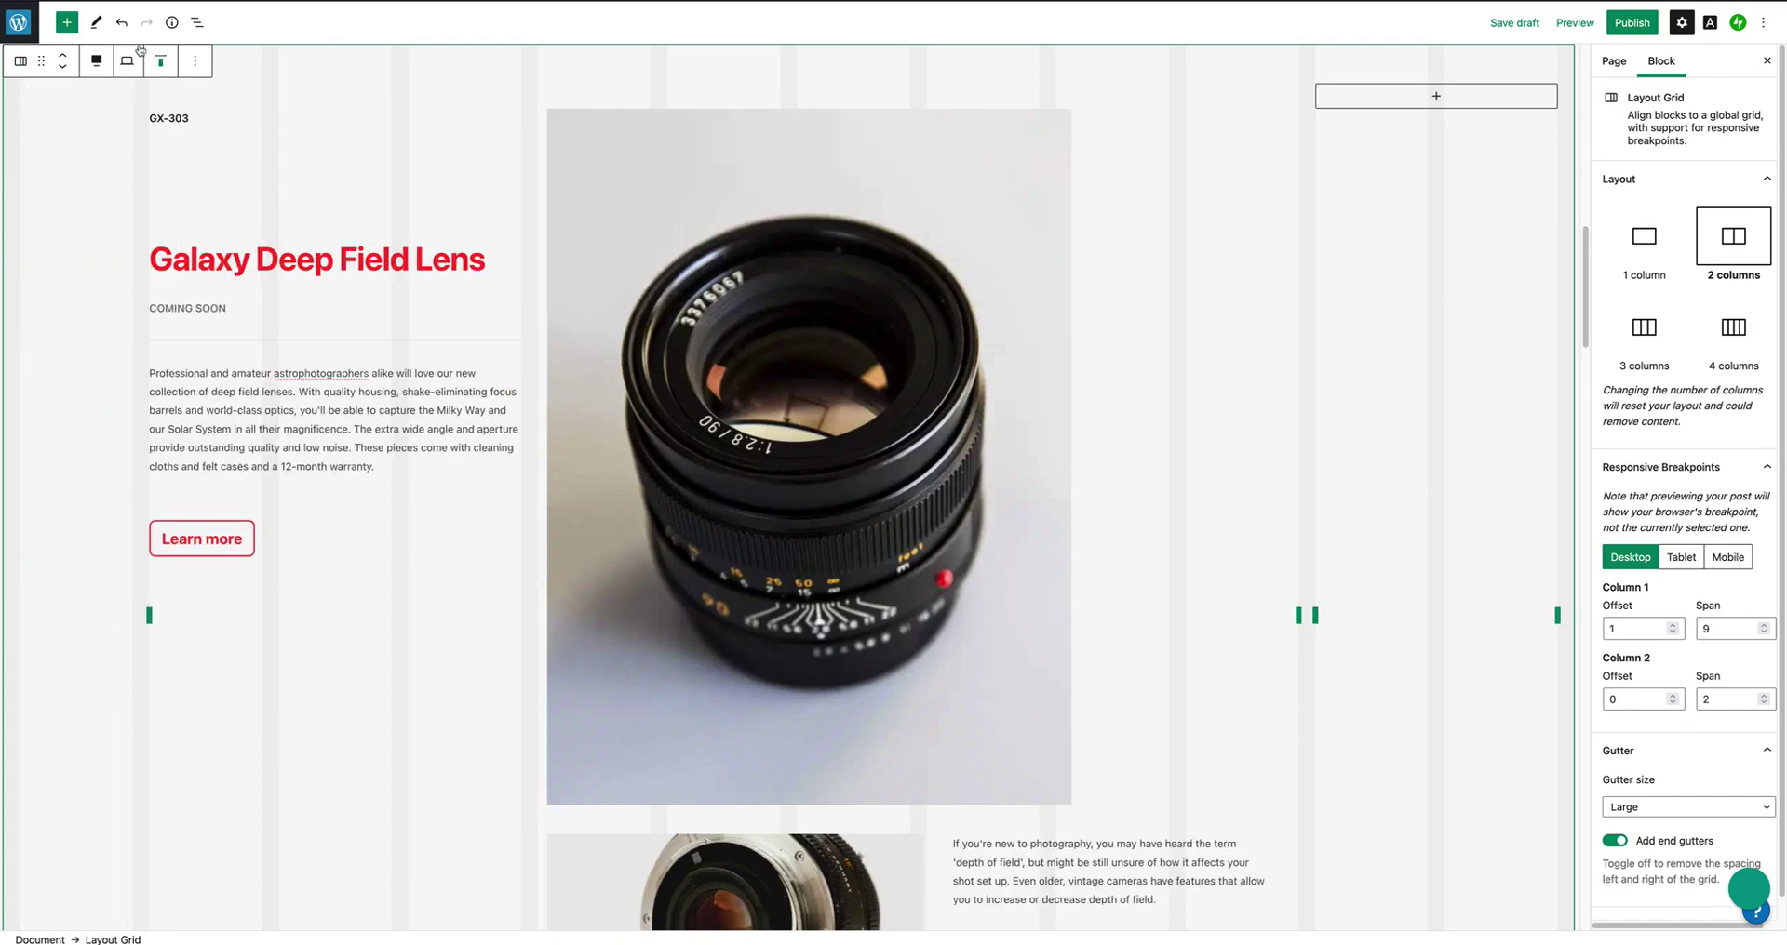
pyautogui.click(121, 22)
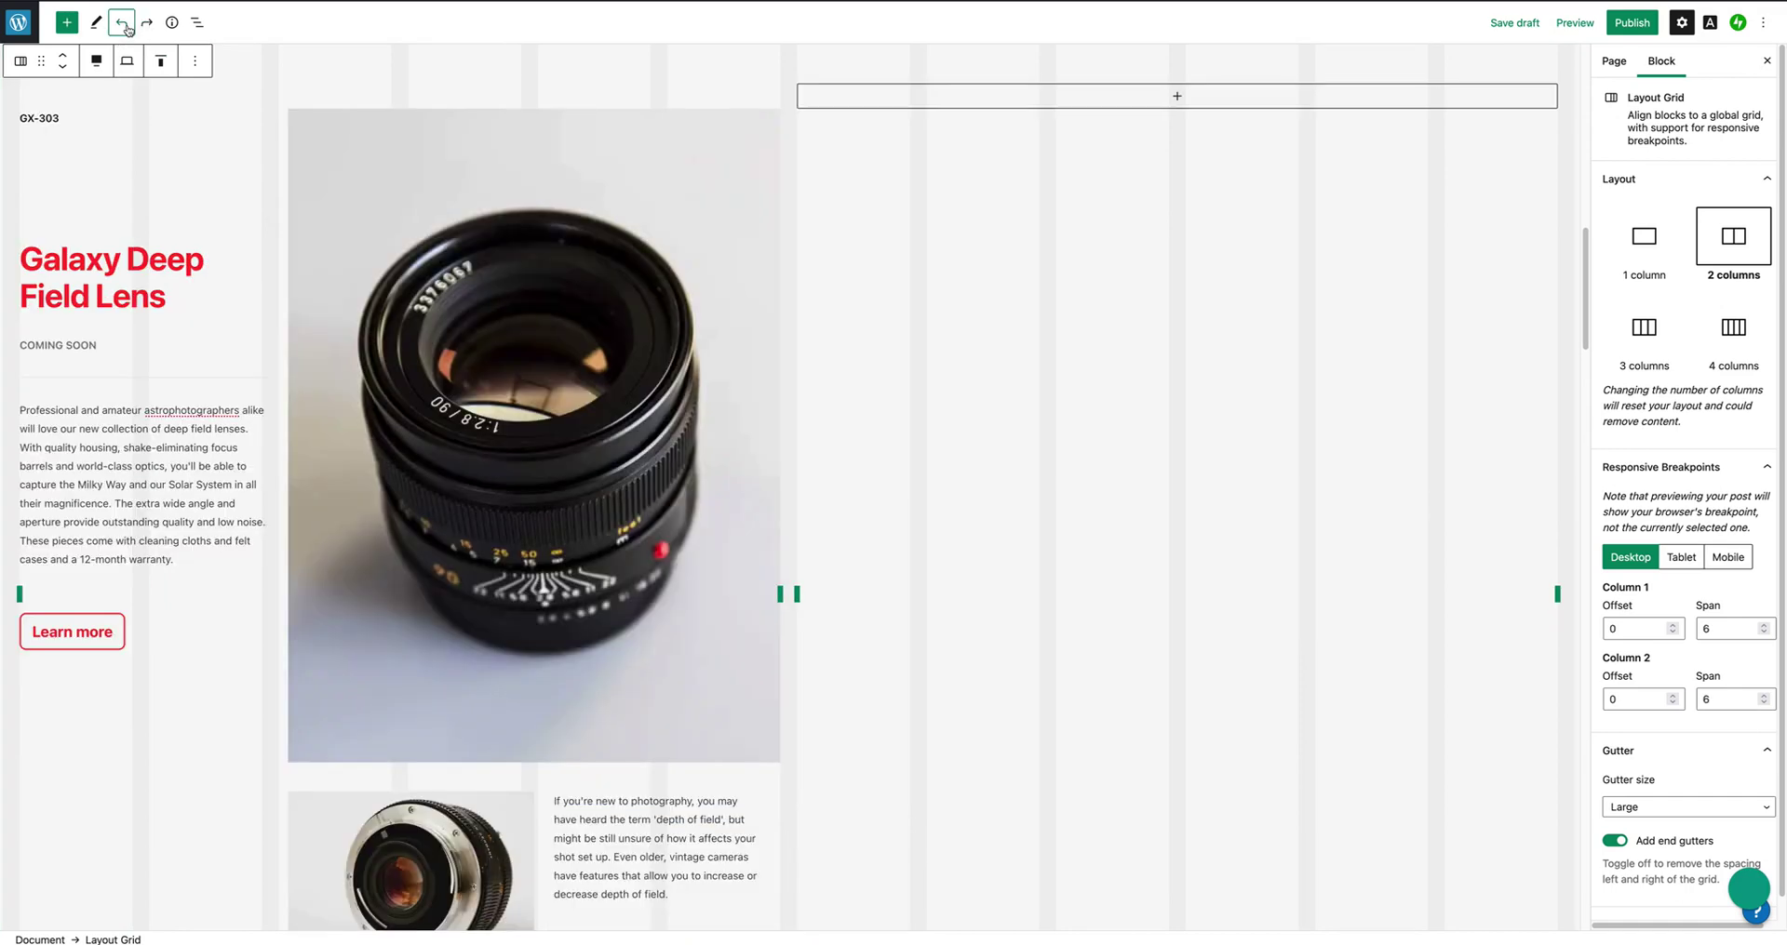
pyautogui.click(125, 24)
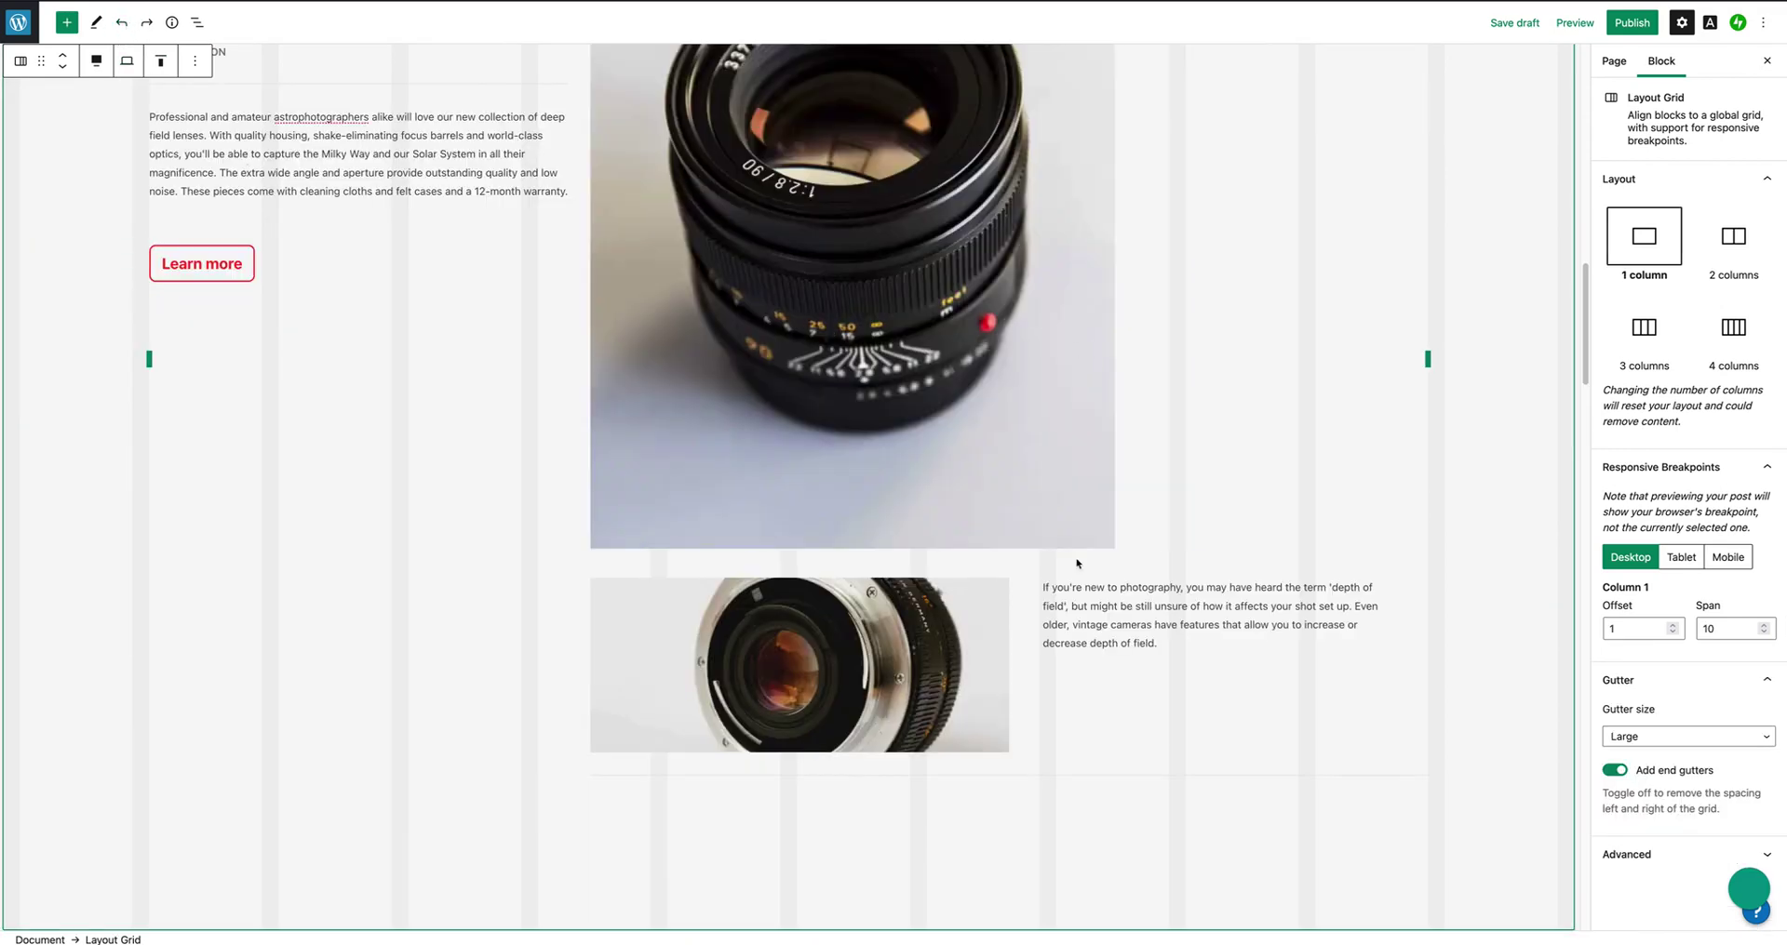
# Show the block outline with the Layout Grid column holding the lens Columns block.
pyautogui.scroll(5, 1296, 770)
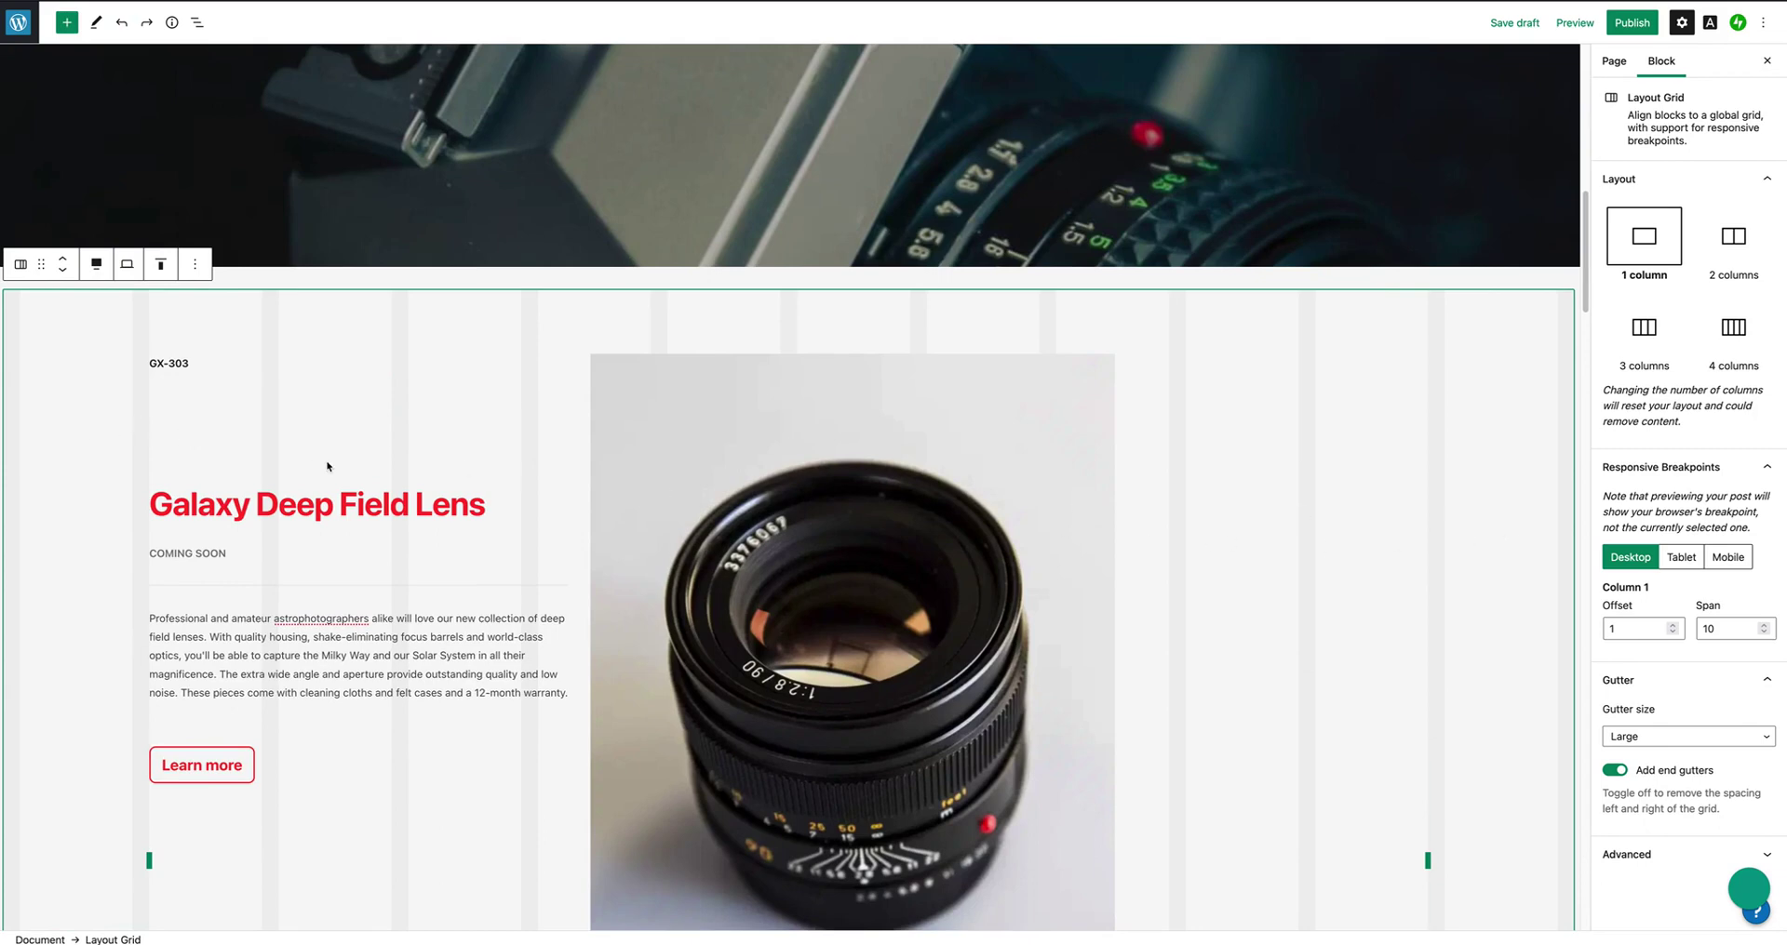
pyautogui.click(197, 22)
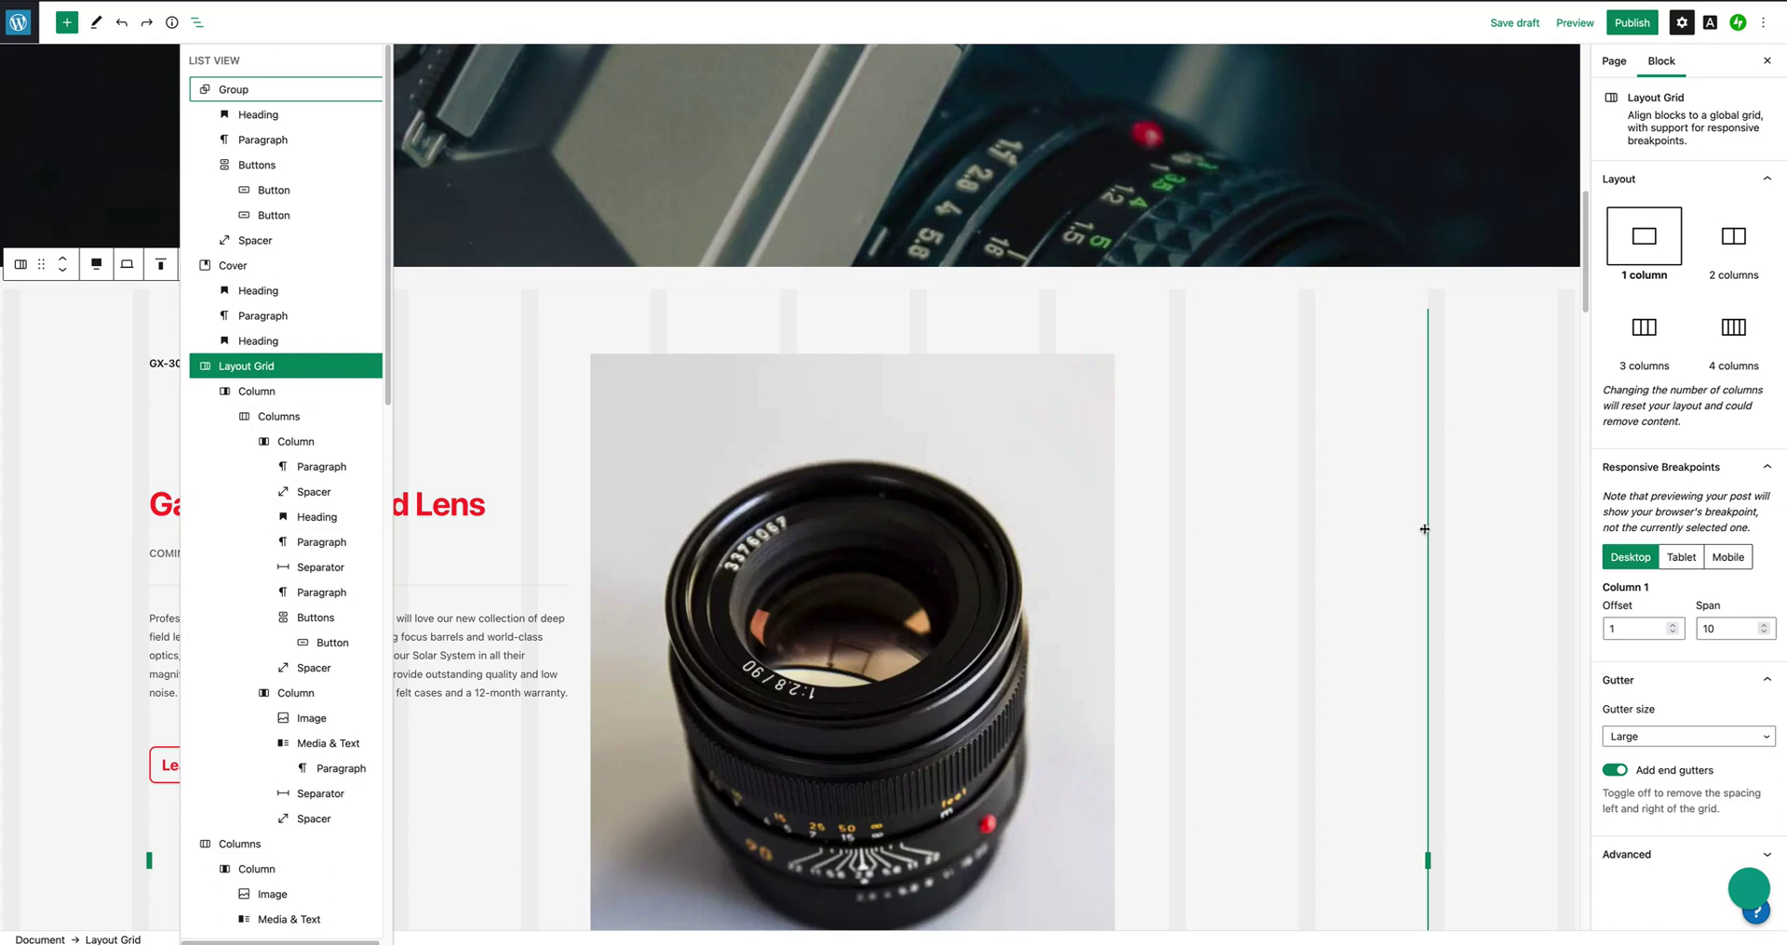
# Select the Foto 400 Black & White Film Columns block and scroll to compare its width.
pyautogui.scroll(-15, 1424, 529)
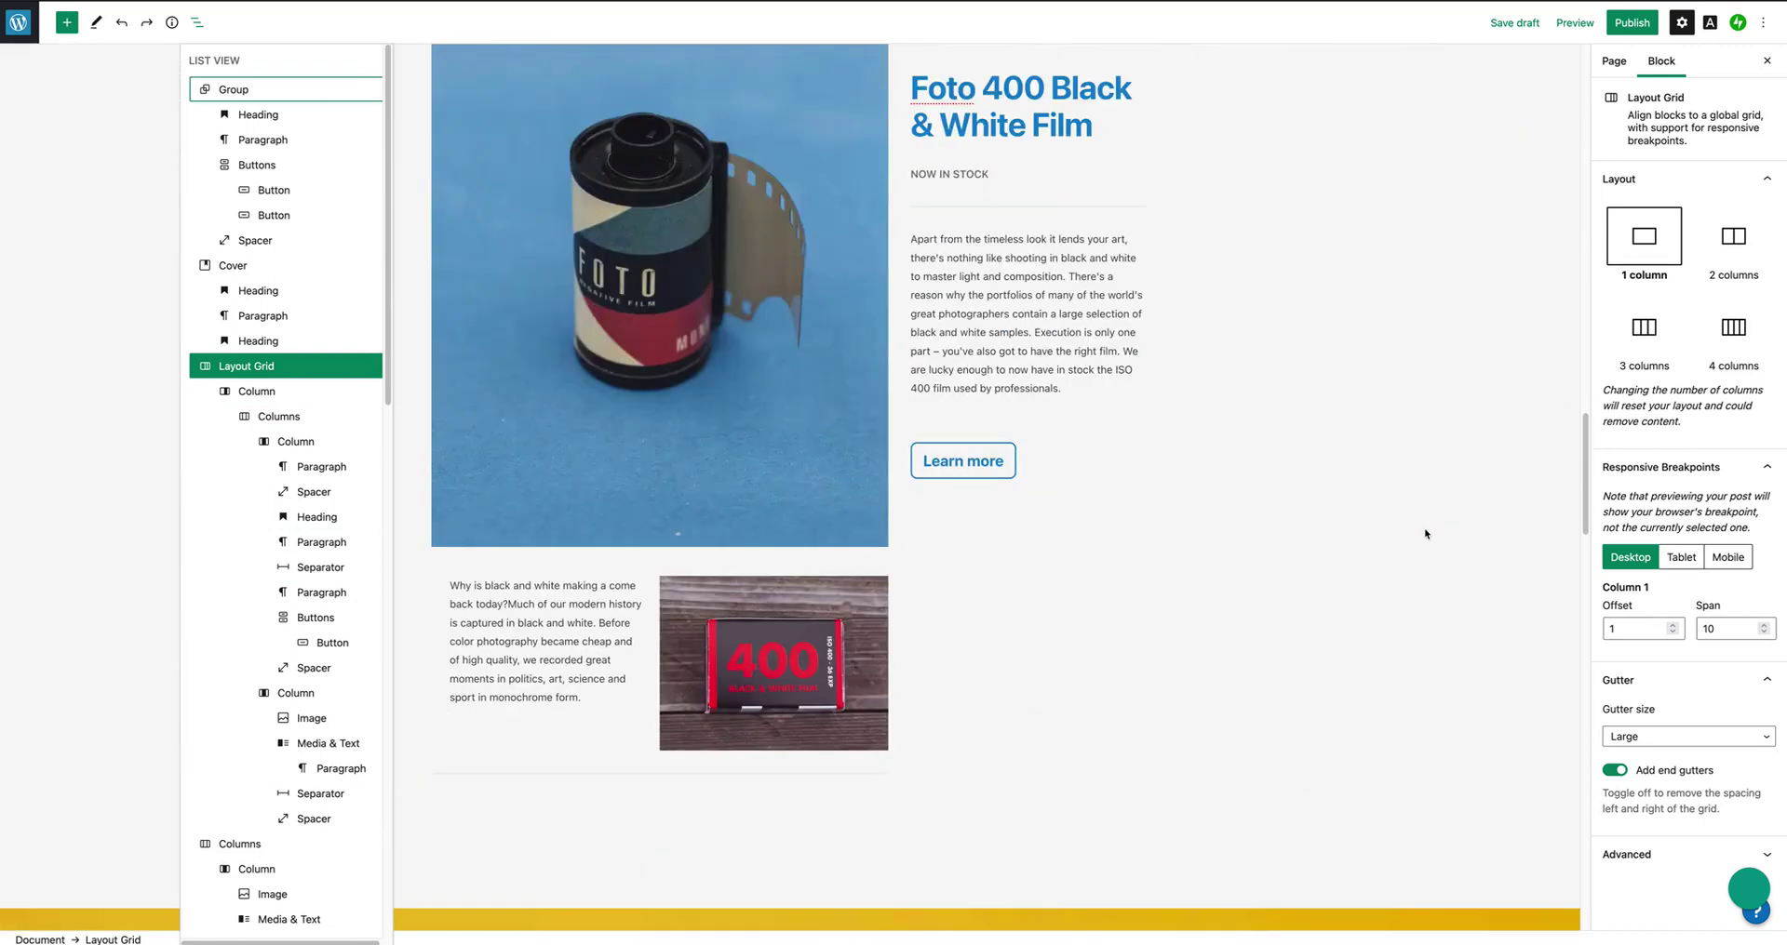
pyautogui.click(1211, 636)
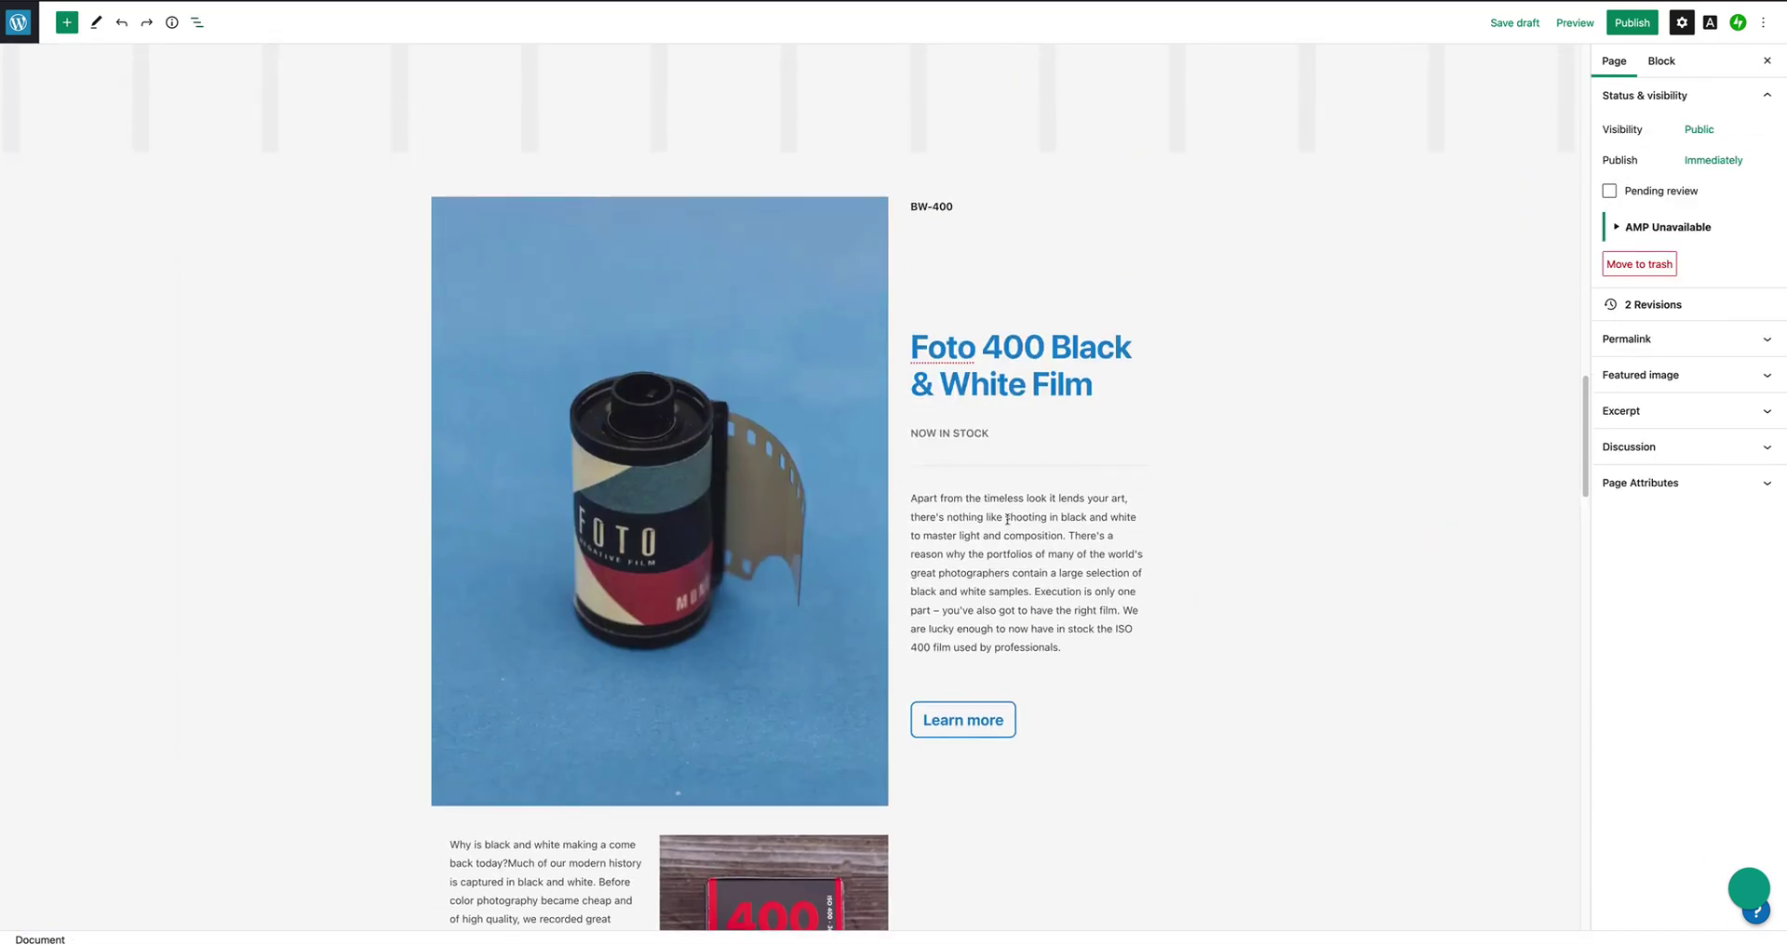
pyautogui.click(1006, 520)
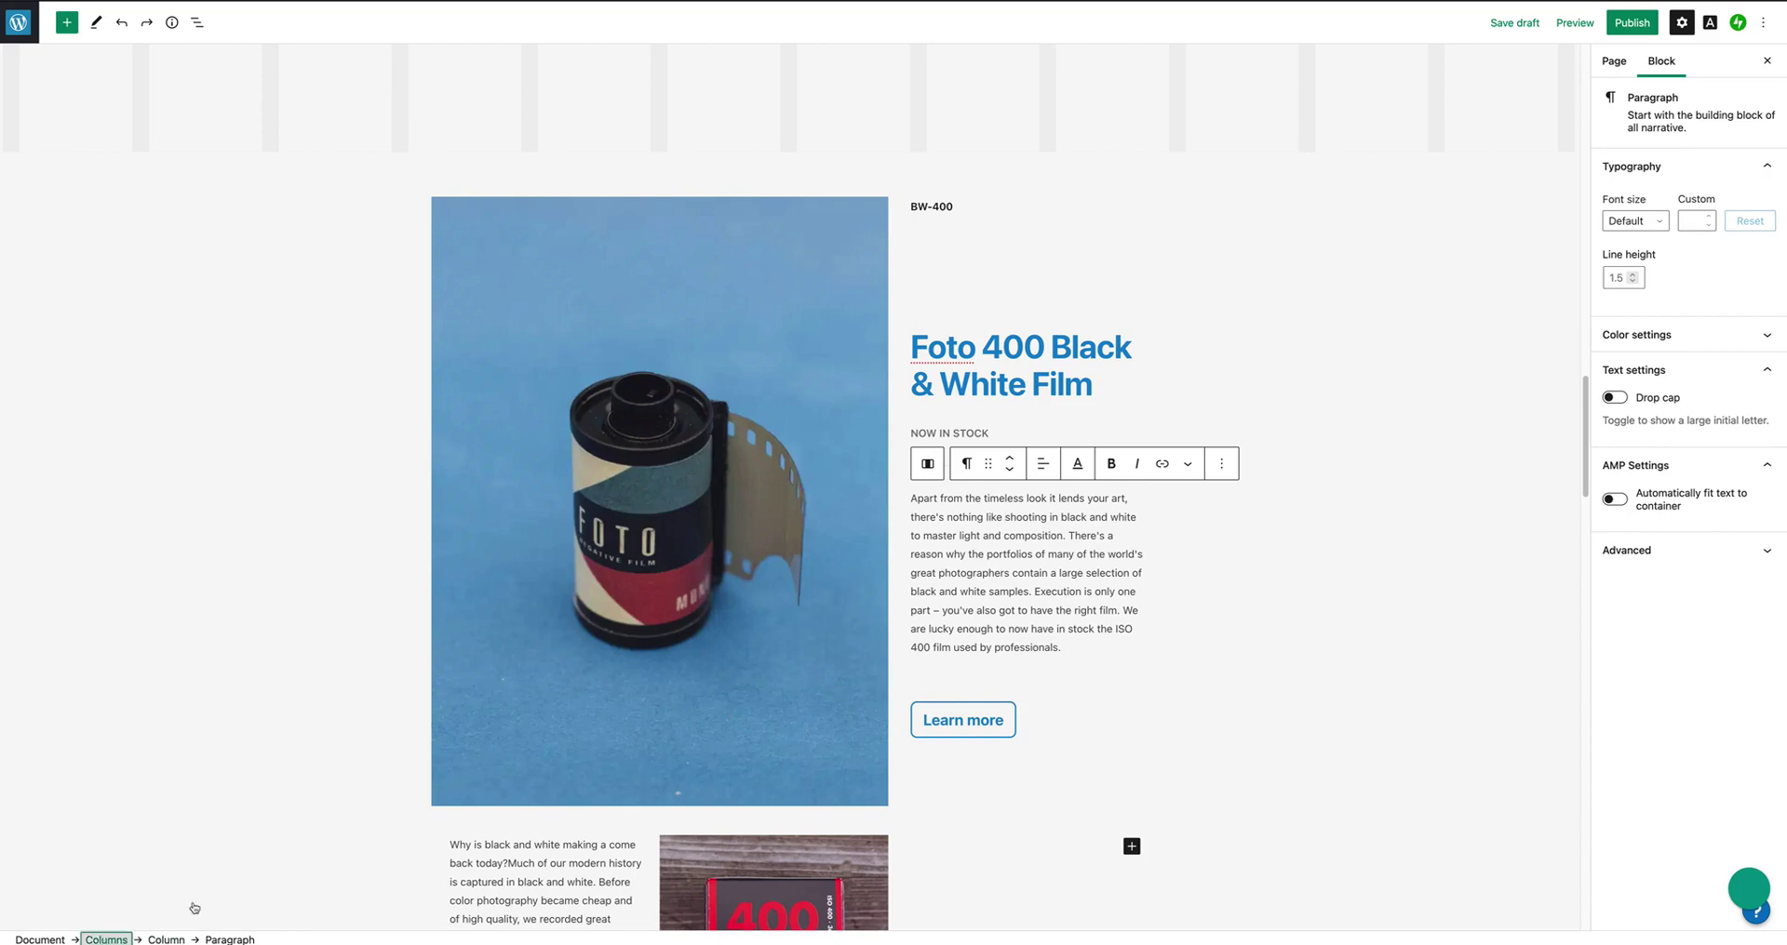
pyautogui.click(106, 939)
pyautogui.scroll(5, 994, 277)
pyautogui.scroll(3, 995, 277)
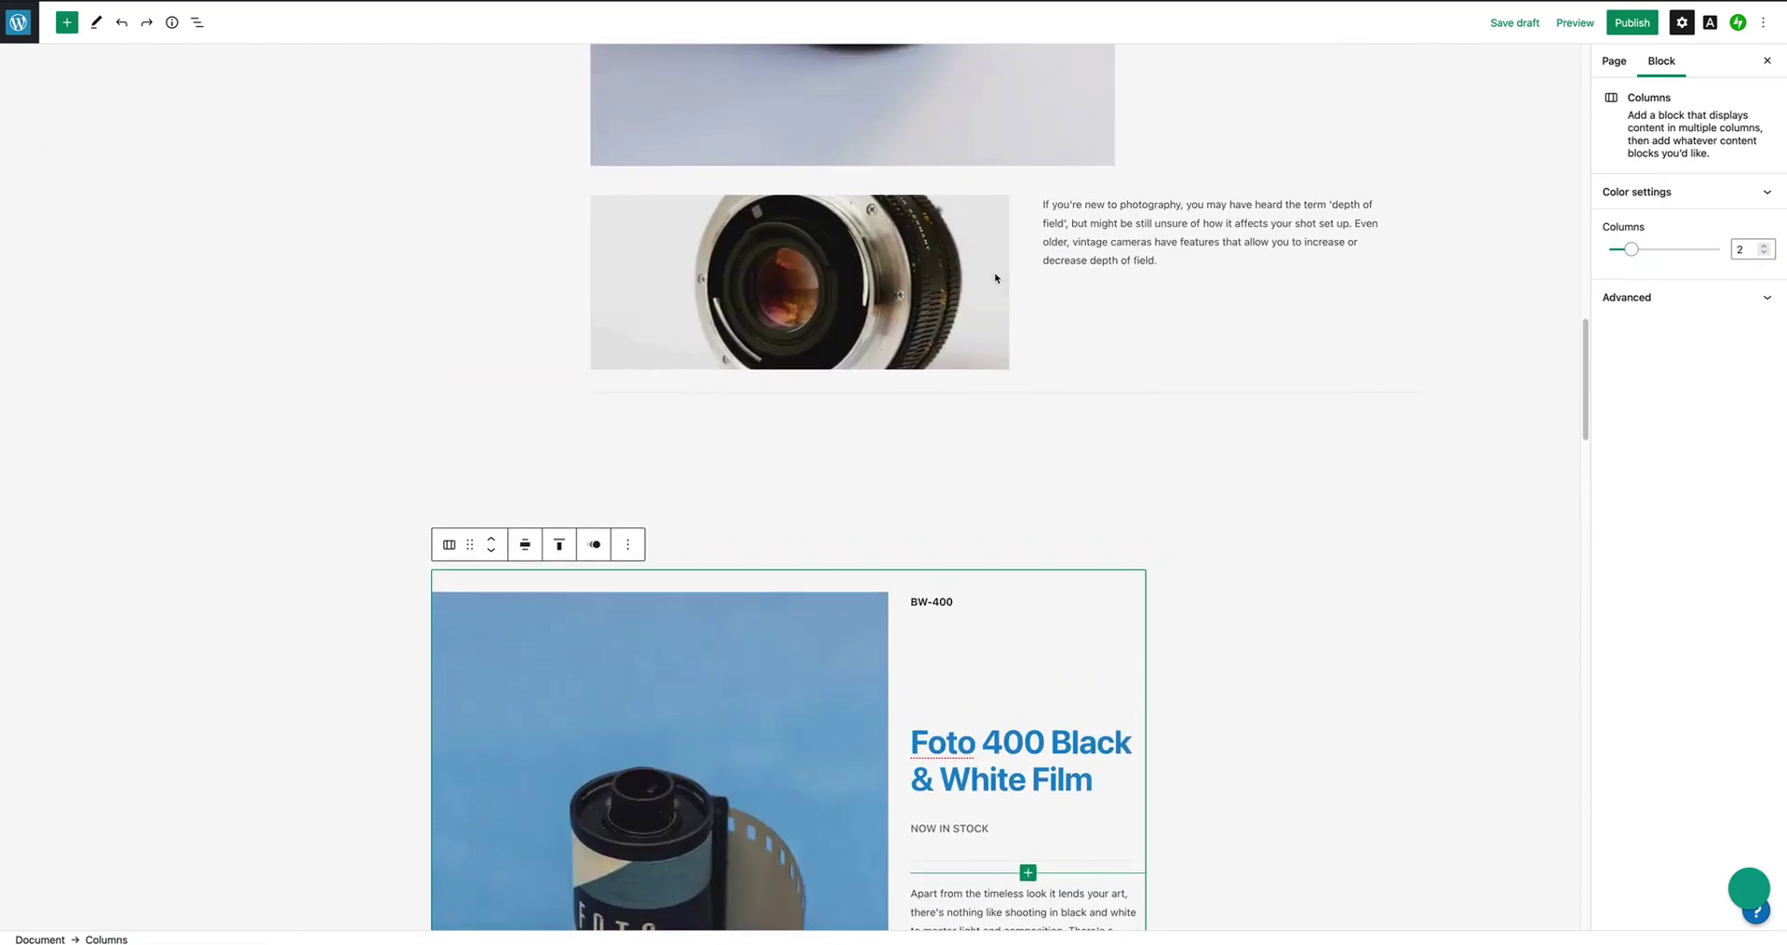
pyautogui.scroll(6, 974, 692)
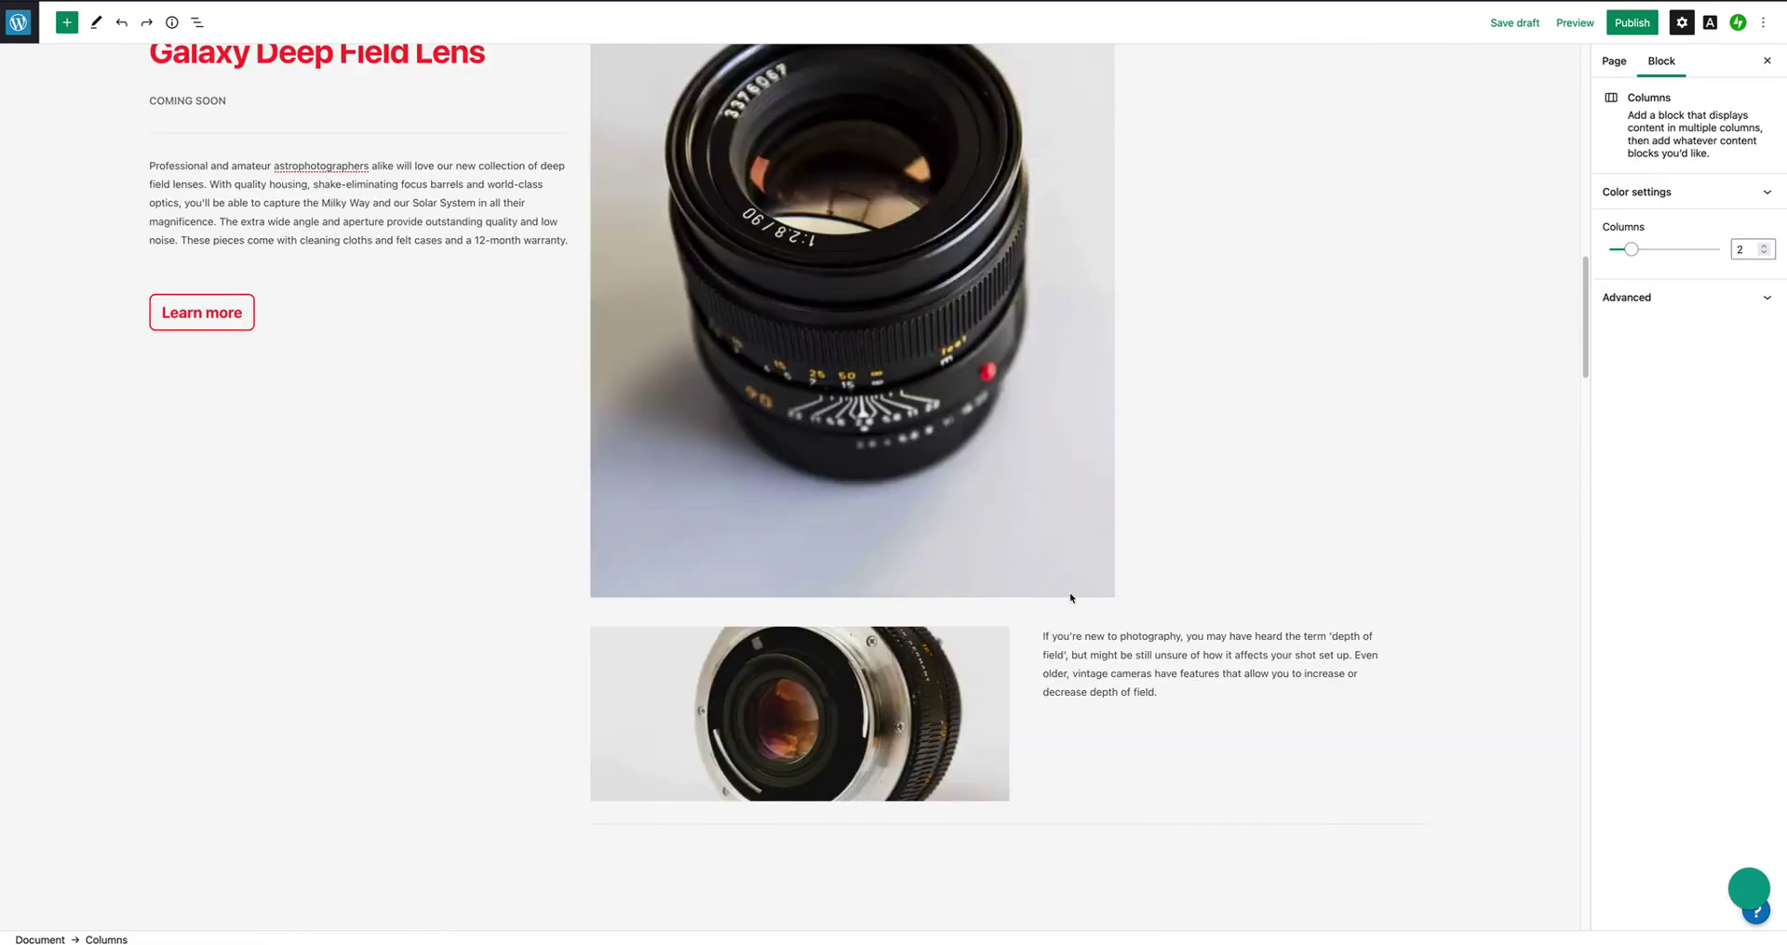
pyautogui.scroll(-10, 1019, 488)
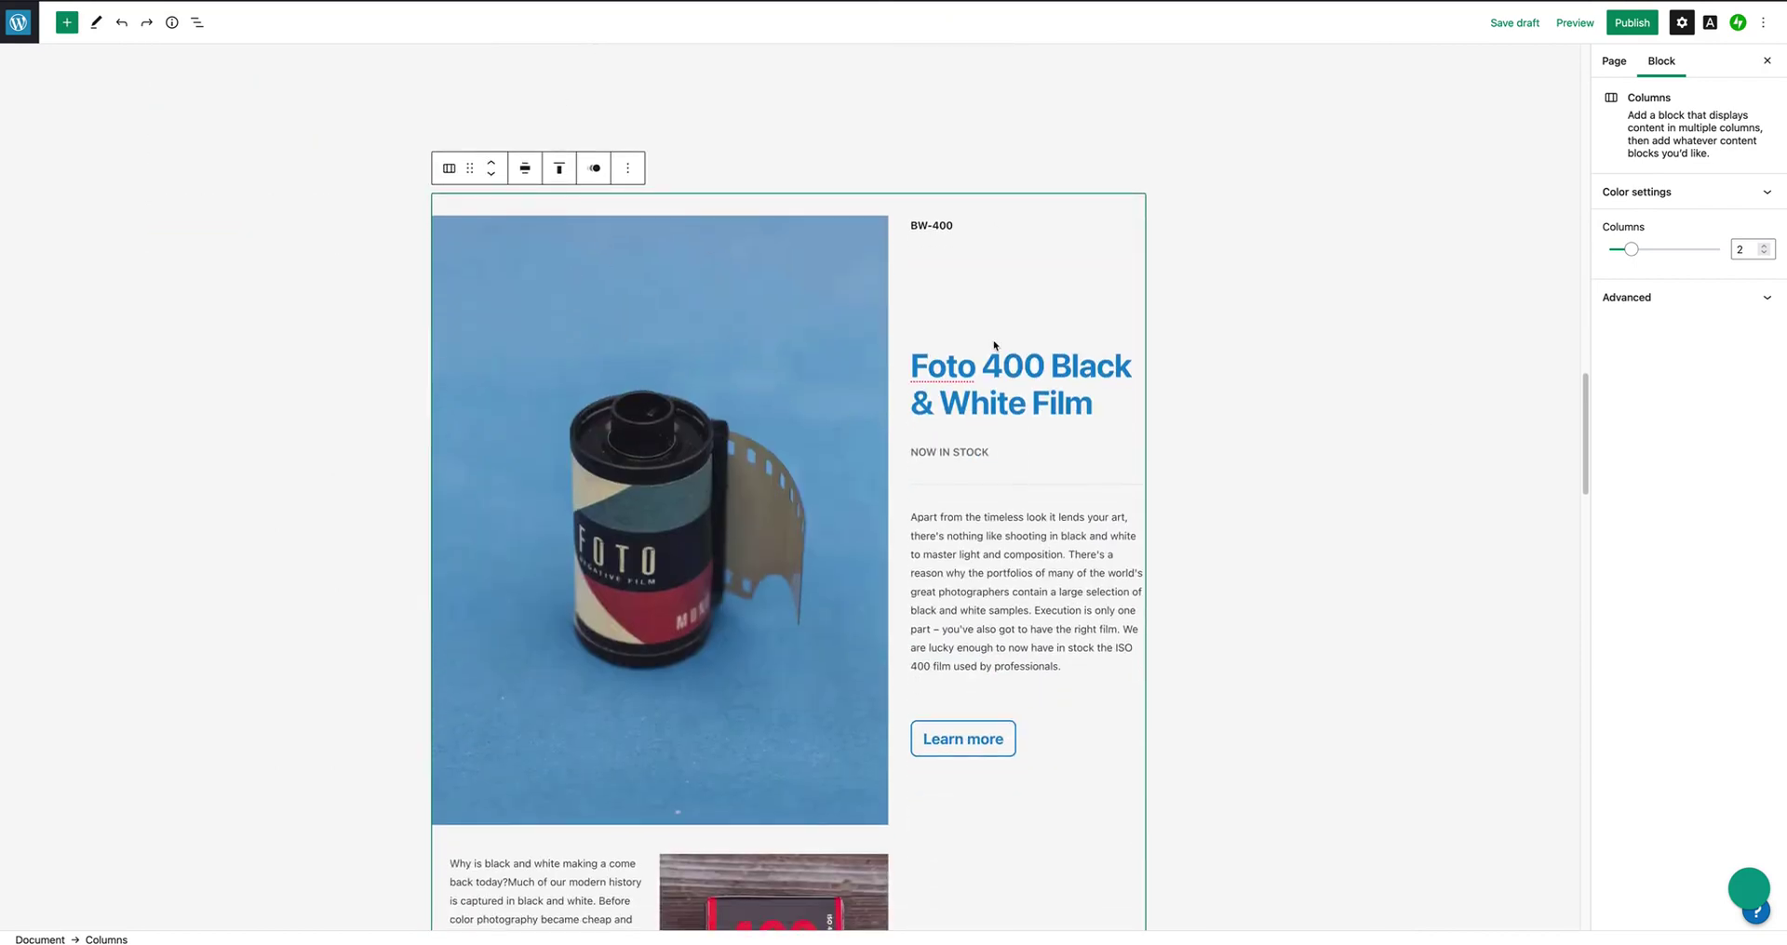
pyautogui.scroll(5, 994, 346)
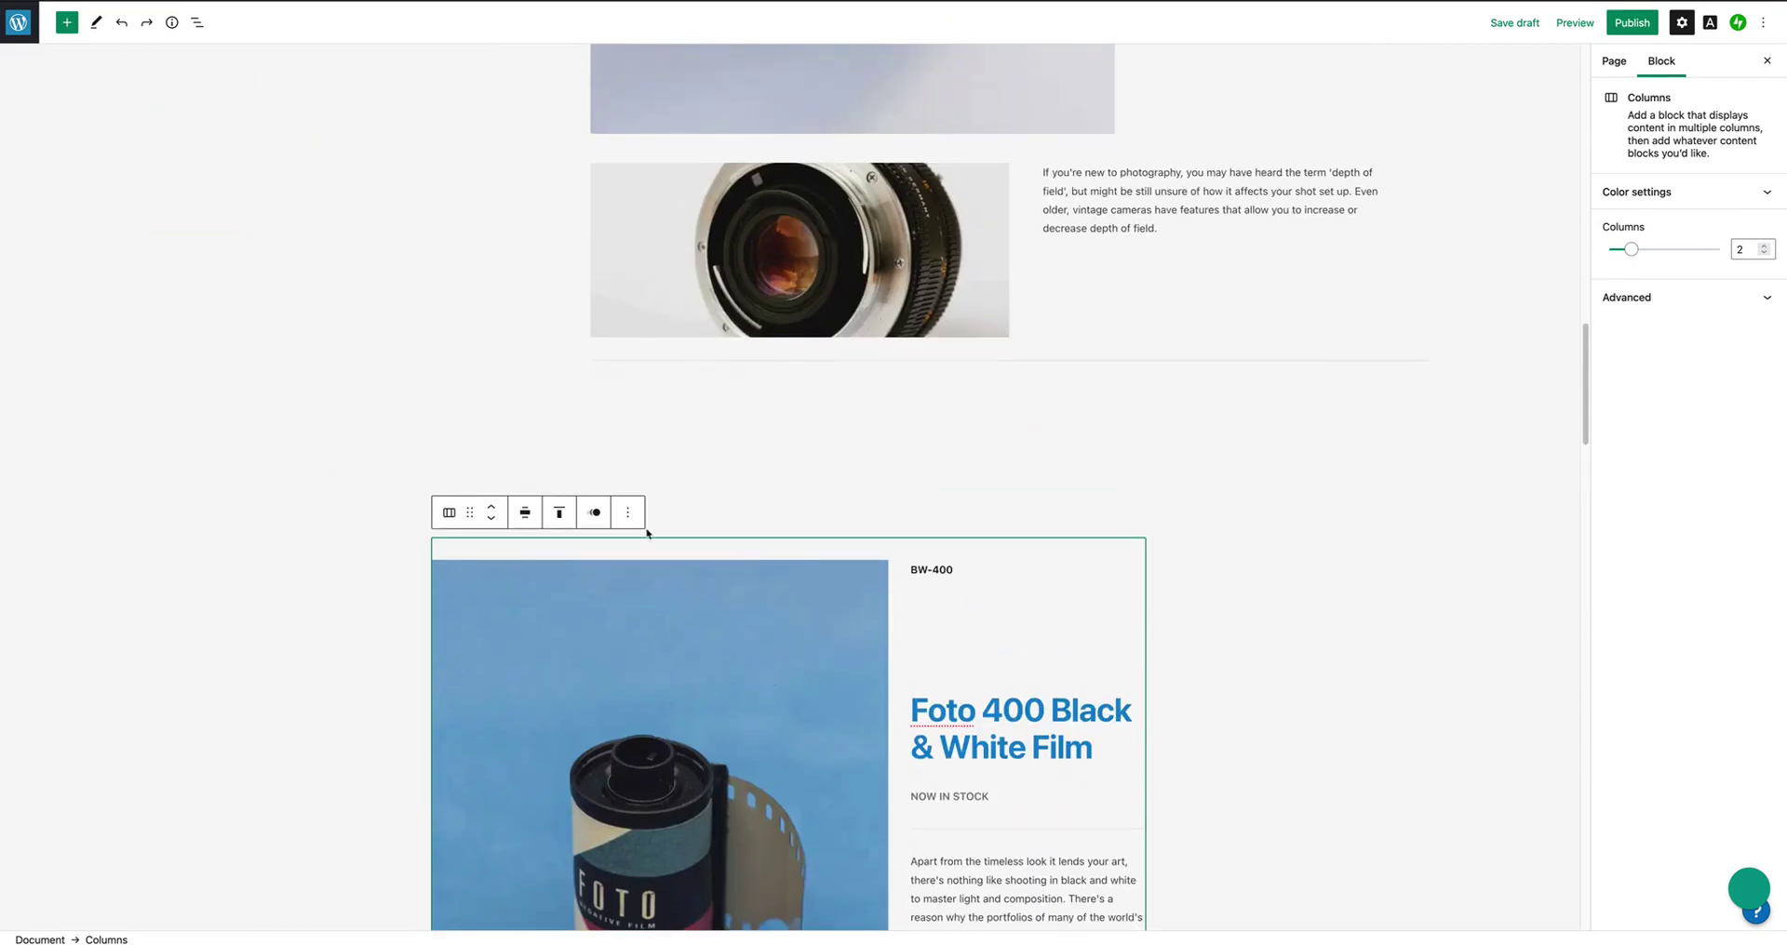